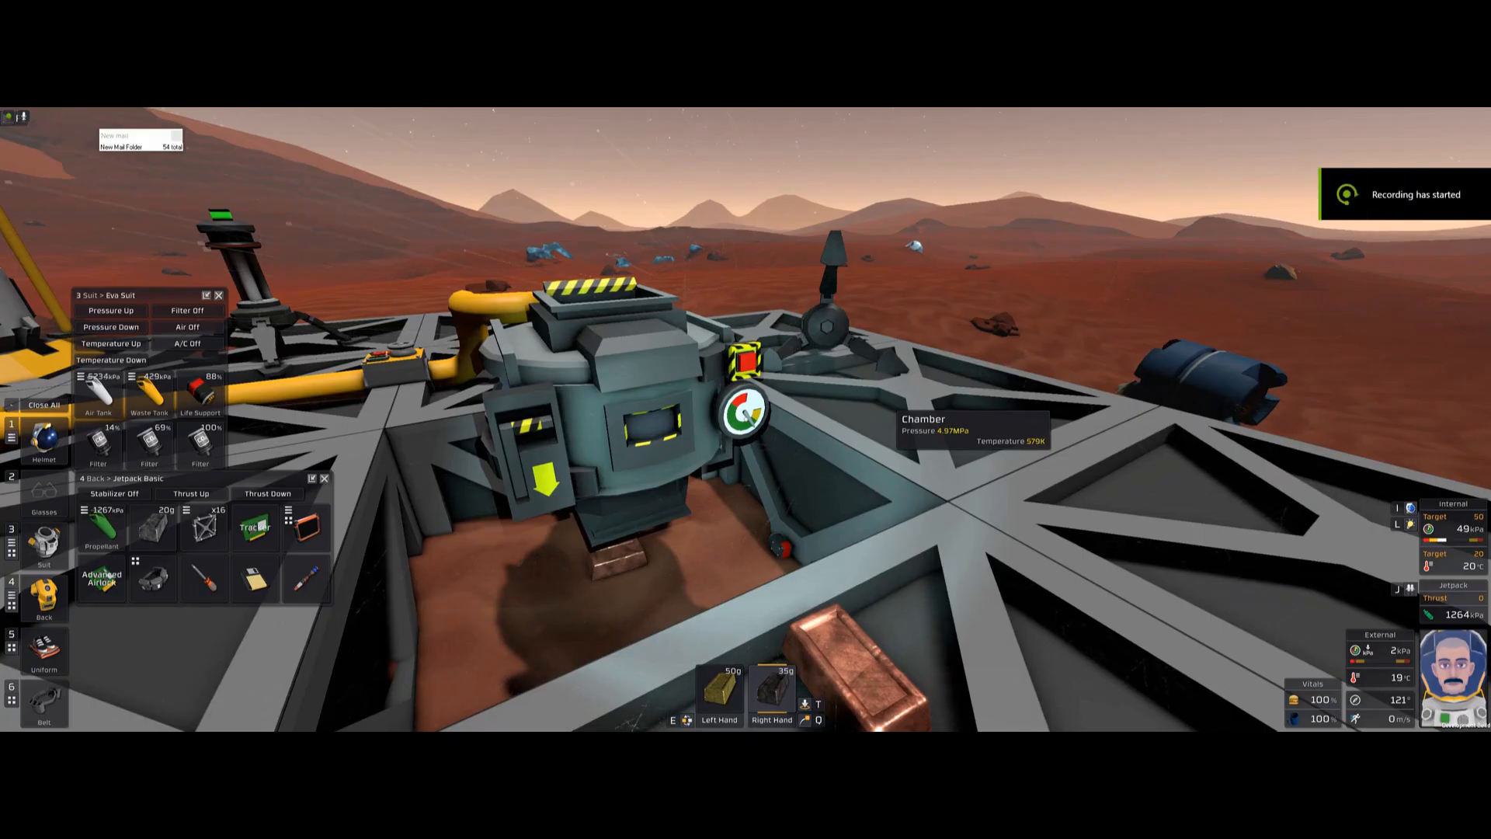
# Step: Look along the yellow pipe line and valve, then step toward the furnace
pyautogui.press('w')
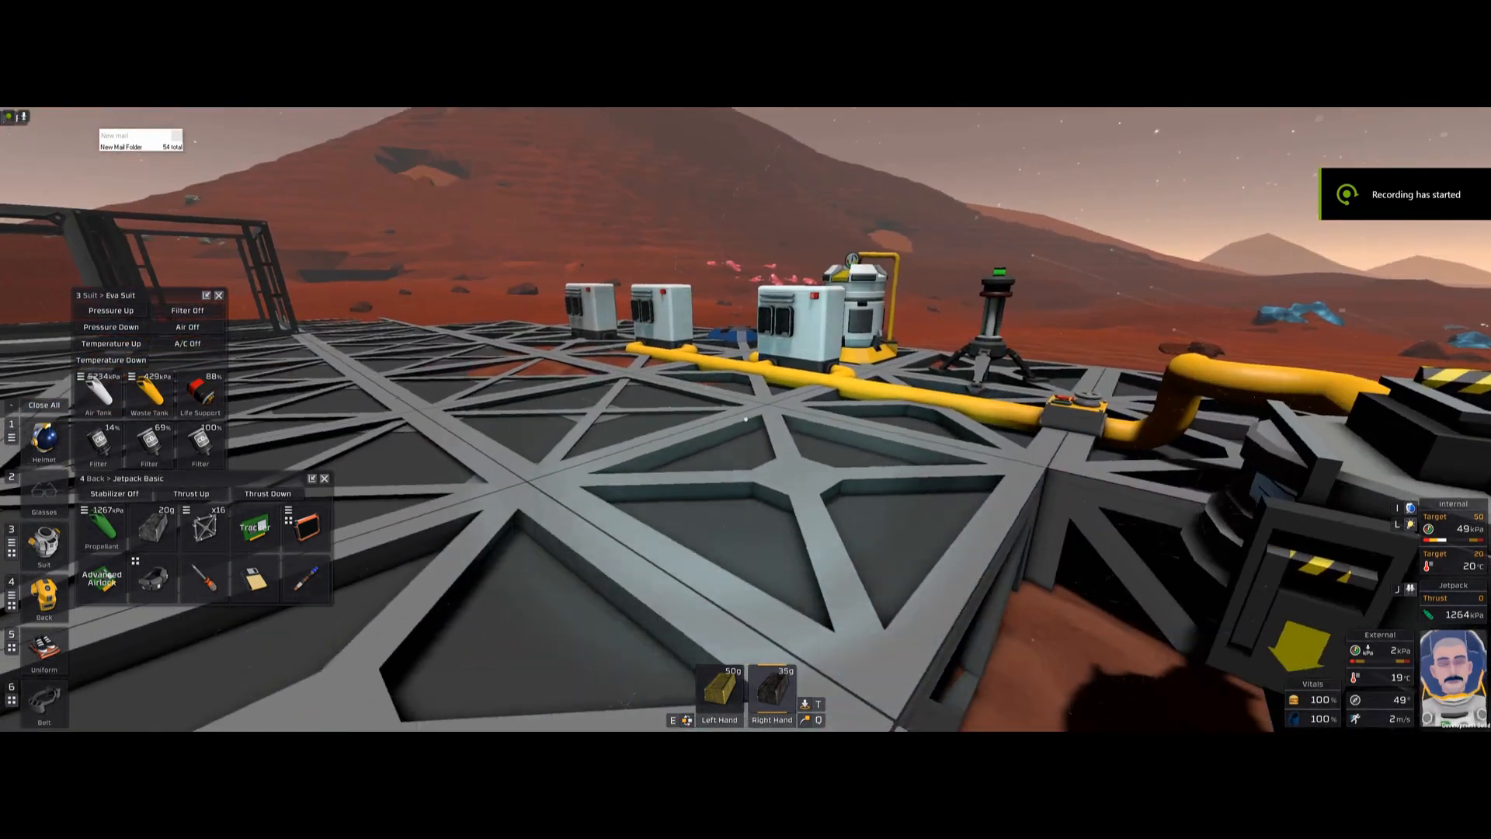
pyautogui.press('w')
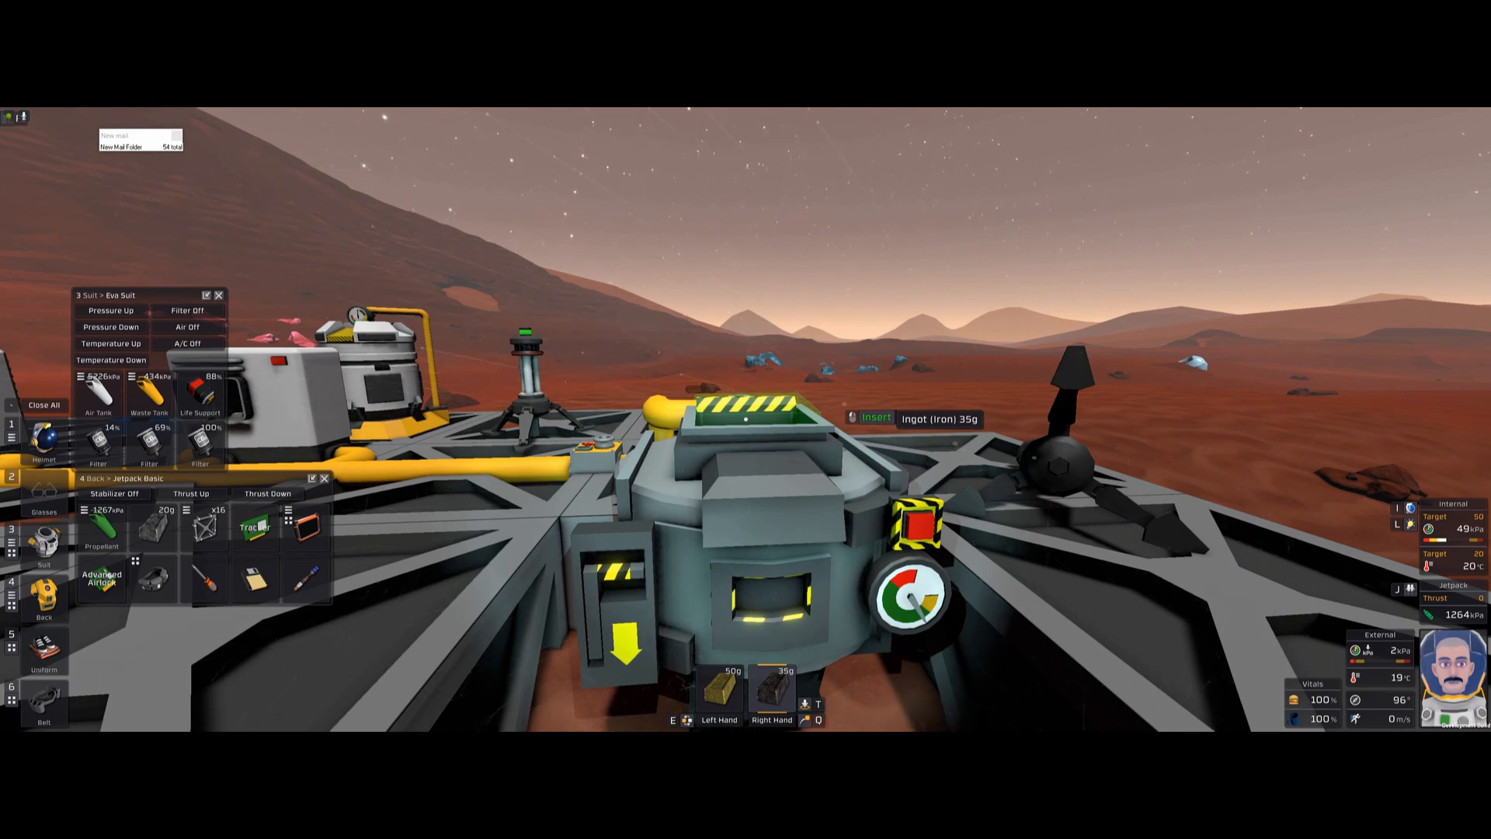
pyautogui.press('w')
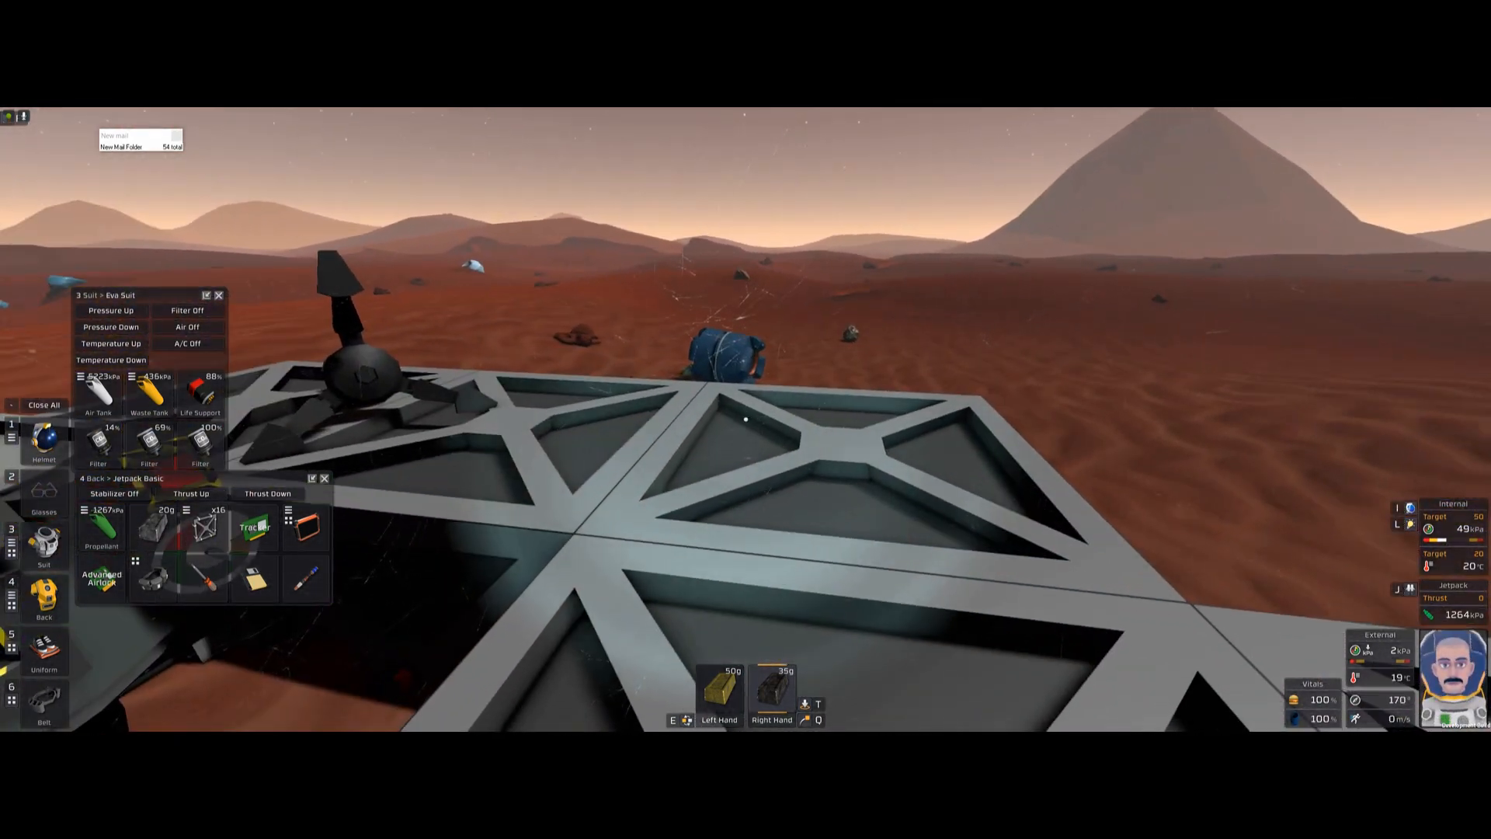
# Step: Walk into the desert, drop the steel frames and pick up the 50 iron ore
pyautogui.press('w')
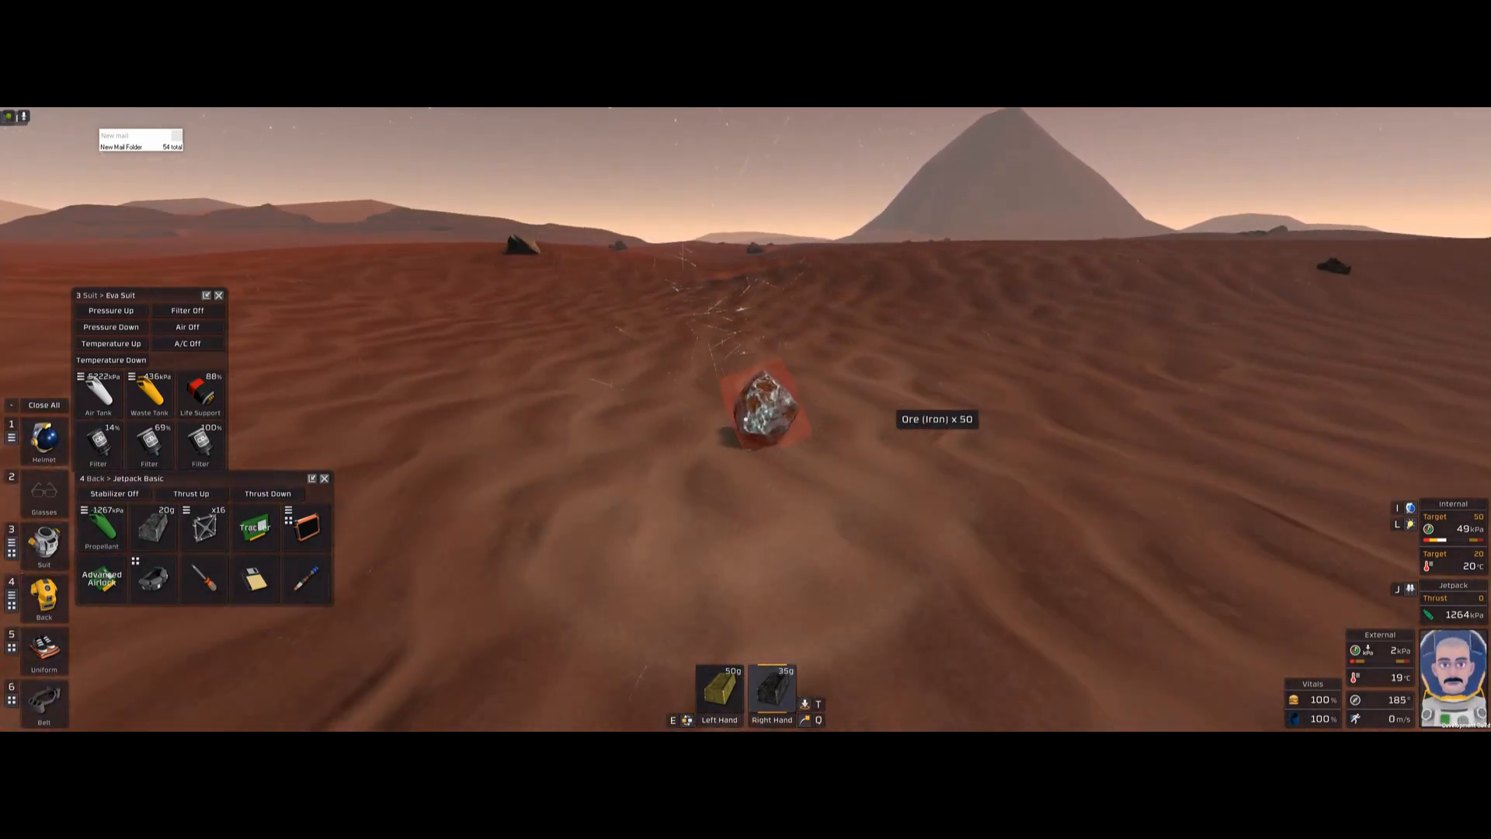
pyautogui.press('w')
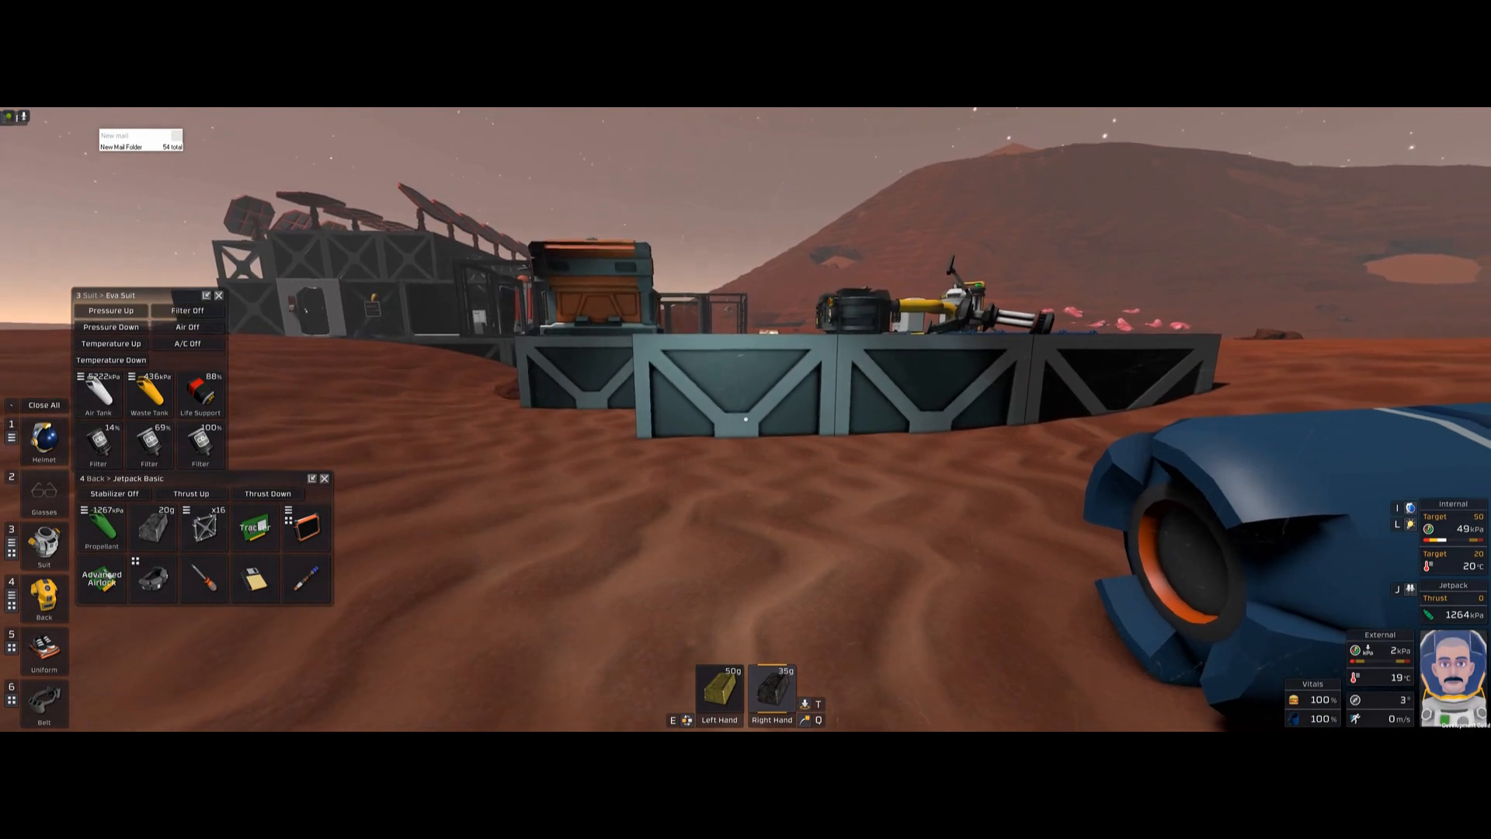
pyautogui.moveTo(204, 520); pyautogui.dragTo(743, 515)
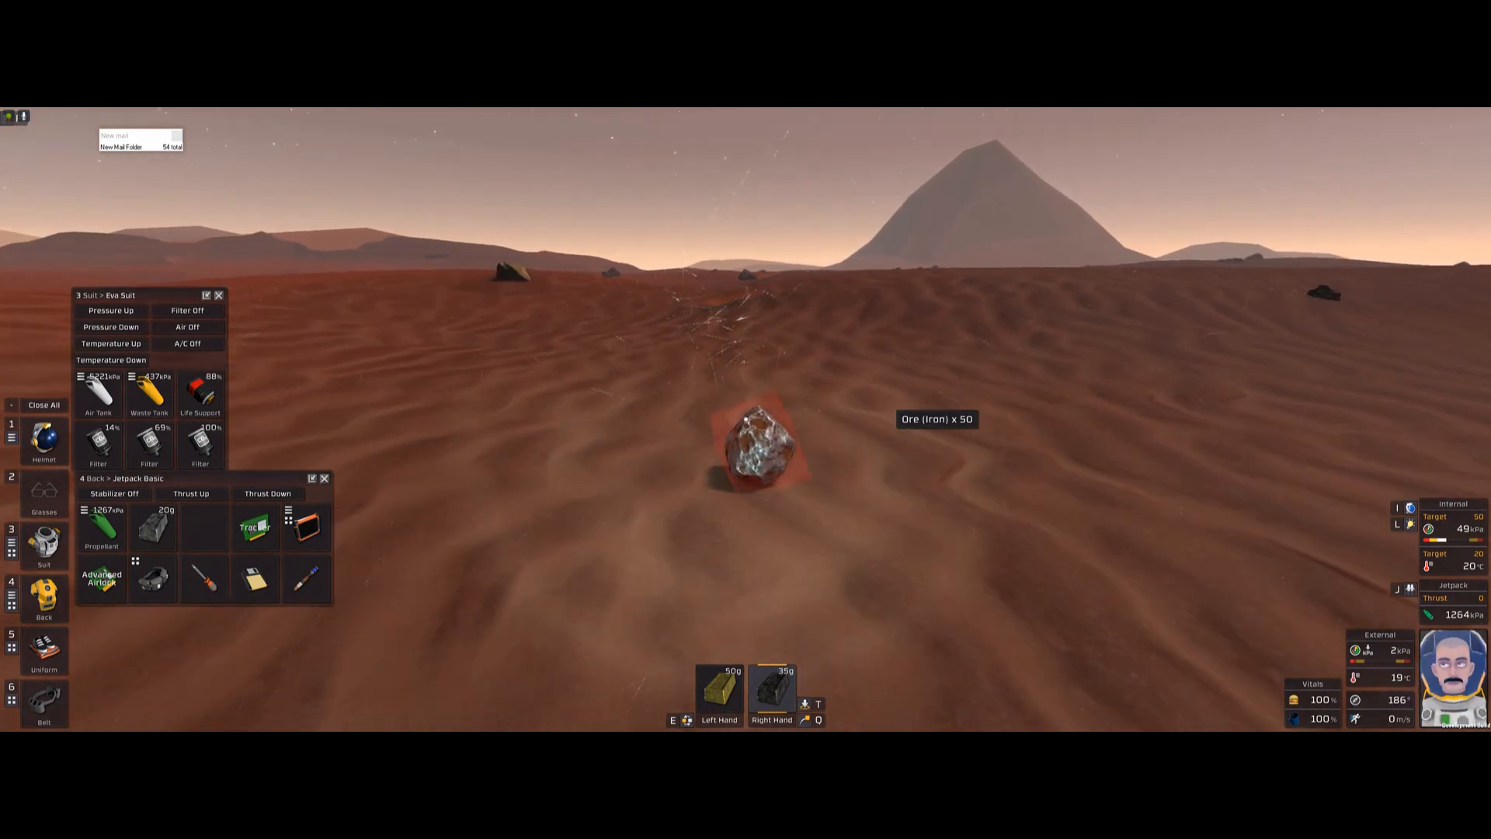
pyautogui.press('f')
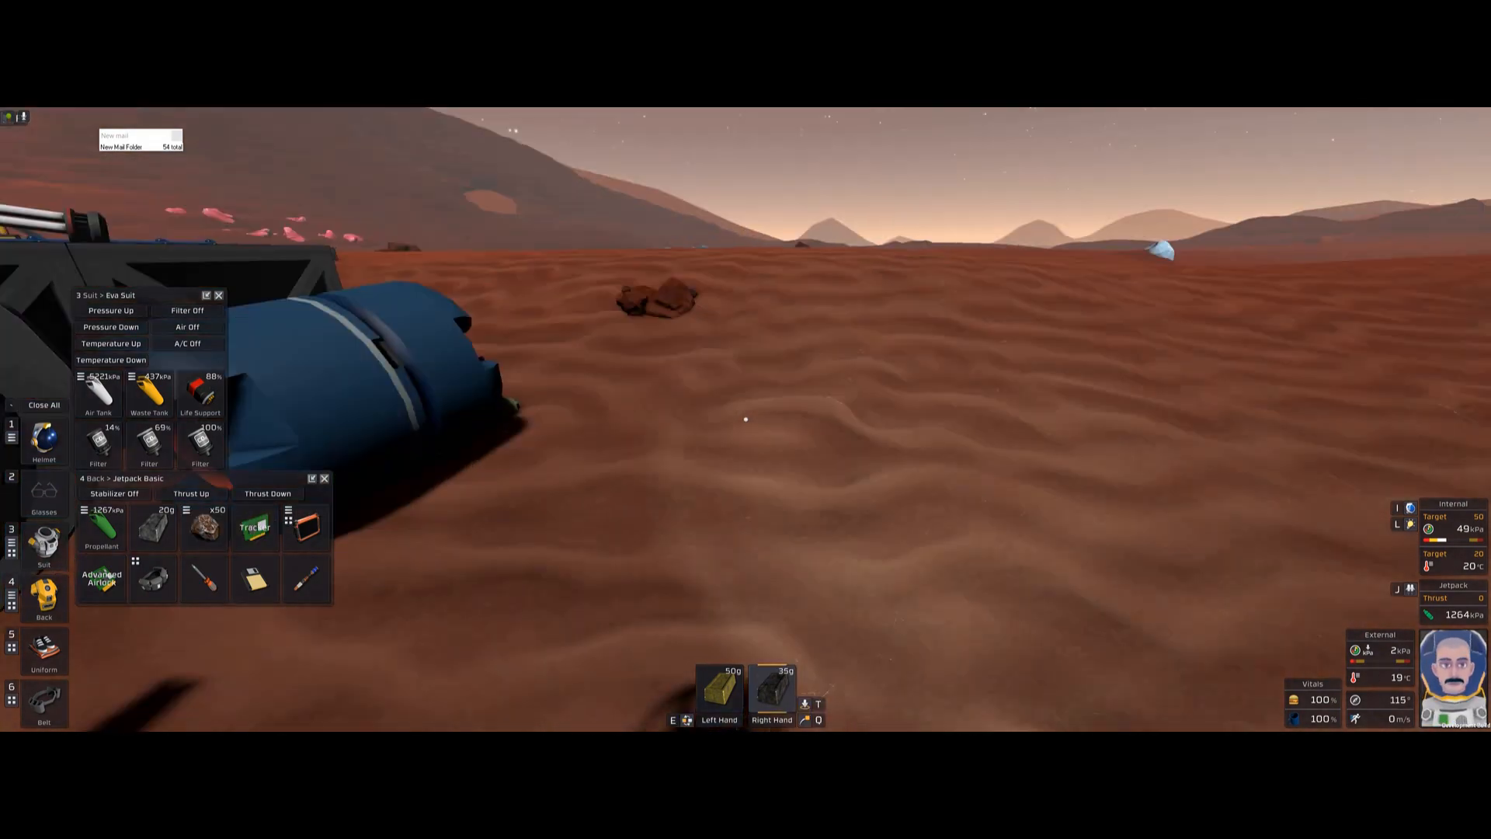
# Step: Collect the 50 gold ore beside the base wall and return to the platform
pyautogui.press('w')
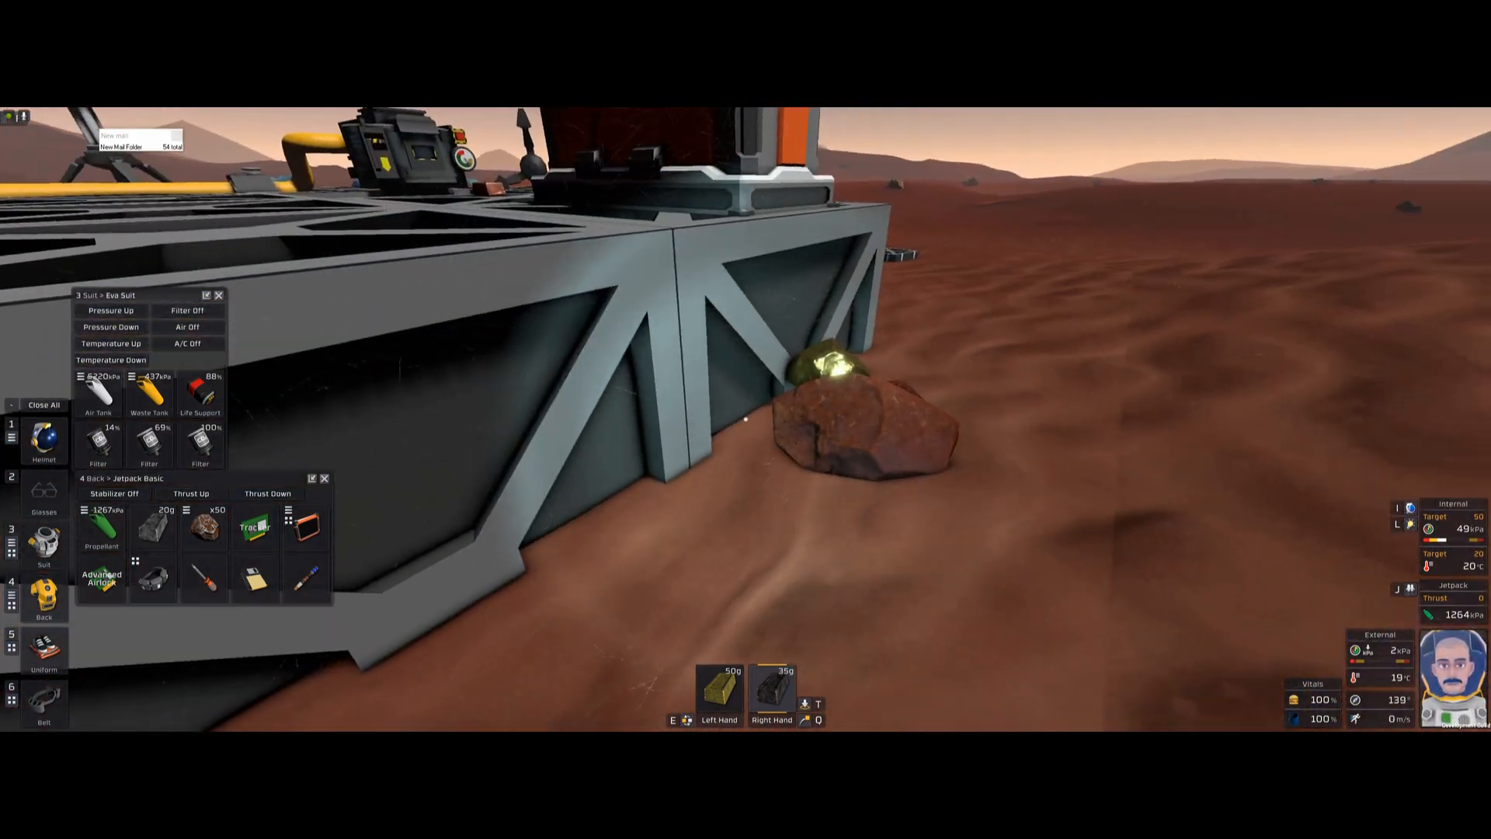
pyautogui.press('w')
pyautogui.press('w')
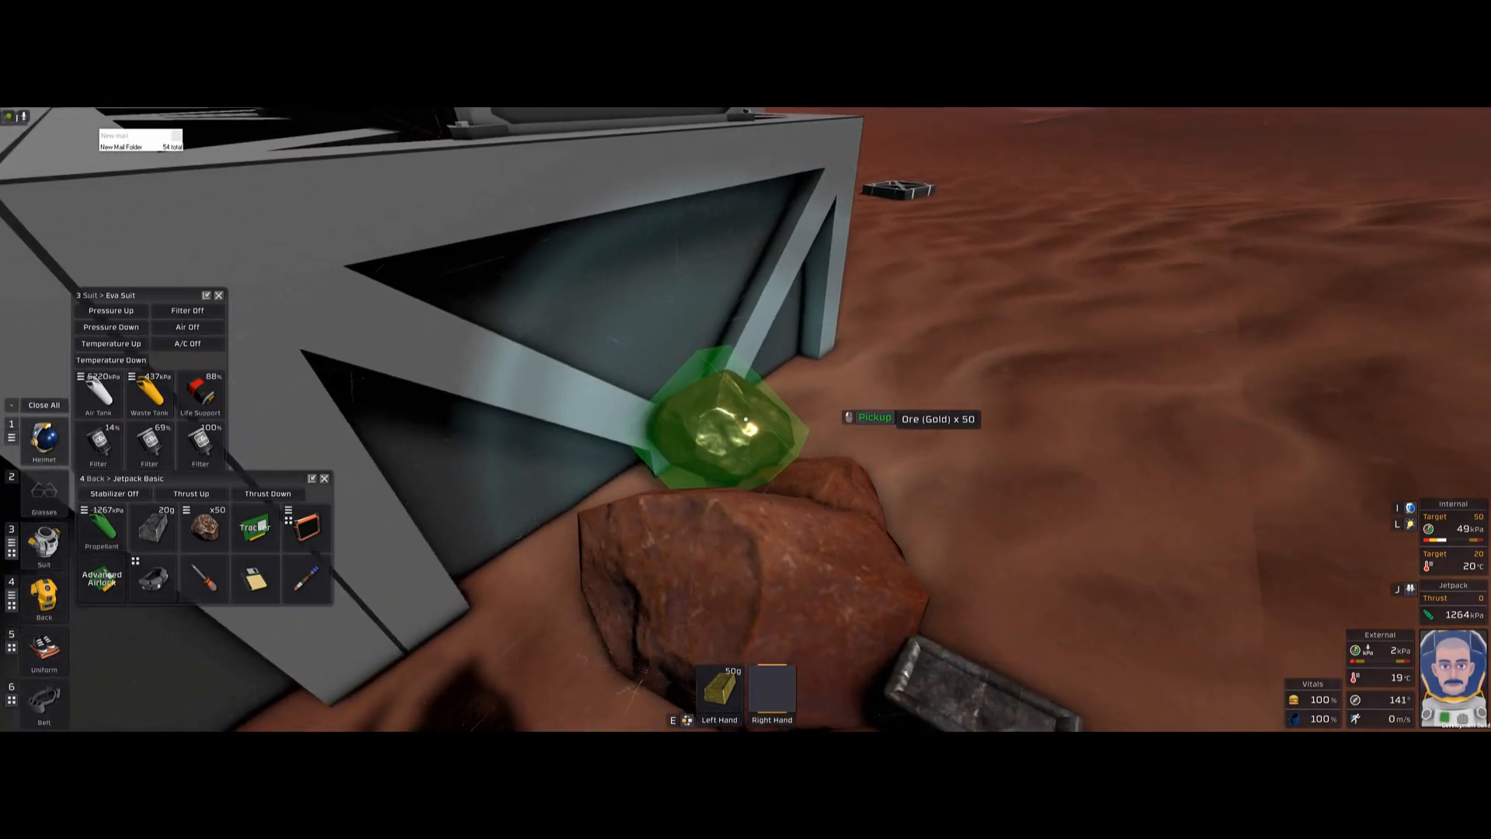
pyautogui.click(747, 418)
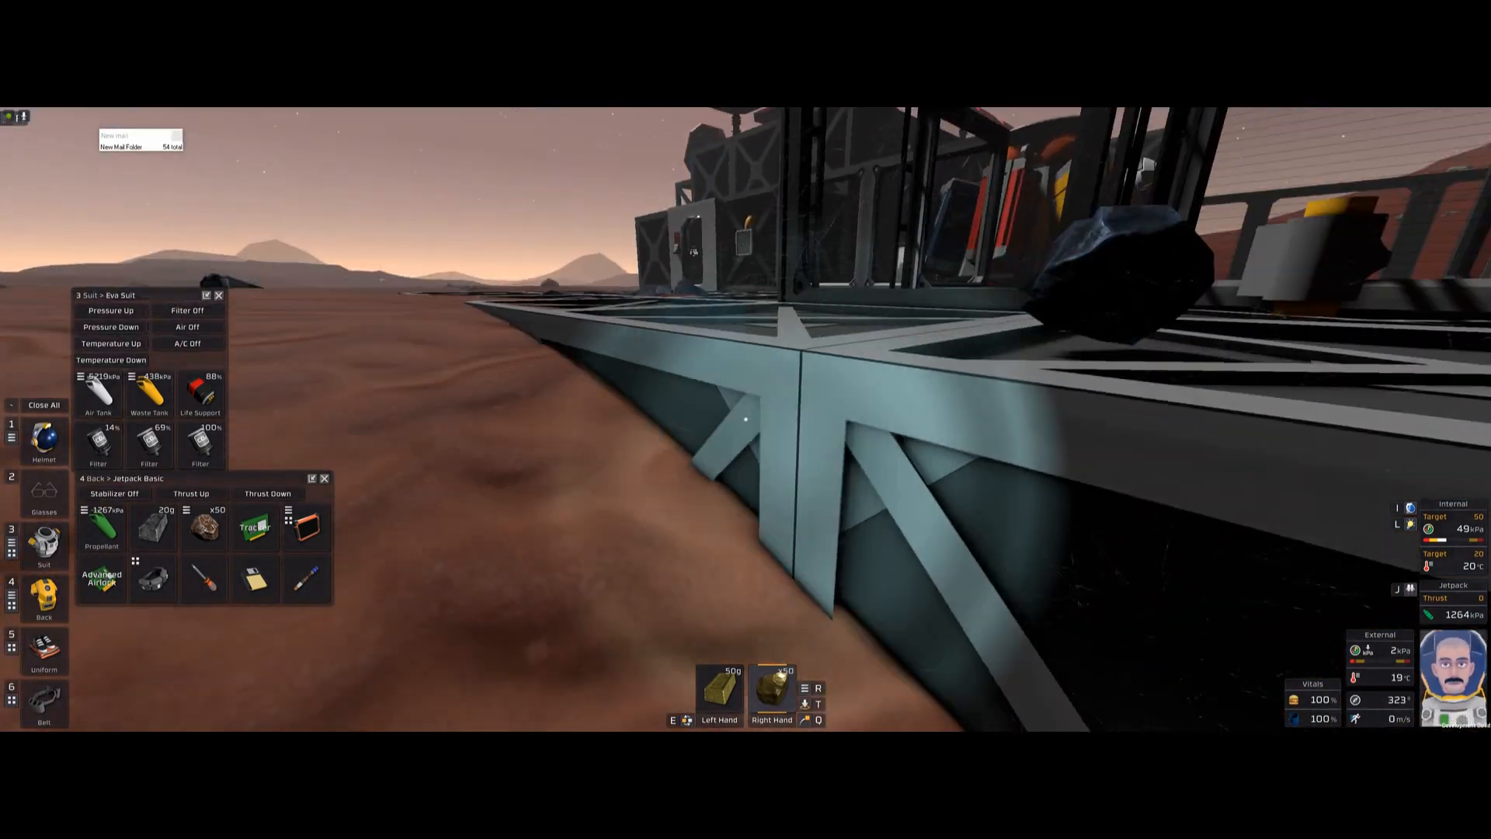
pyautogui.press('w')
pyautogui.press('w')
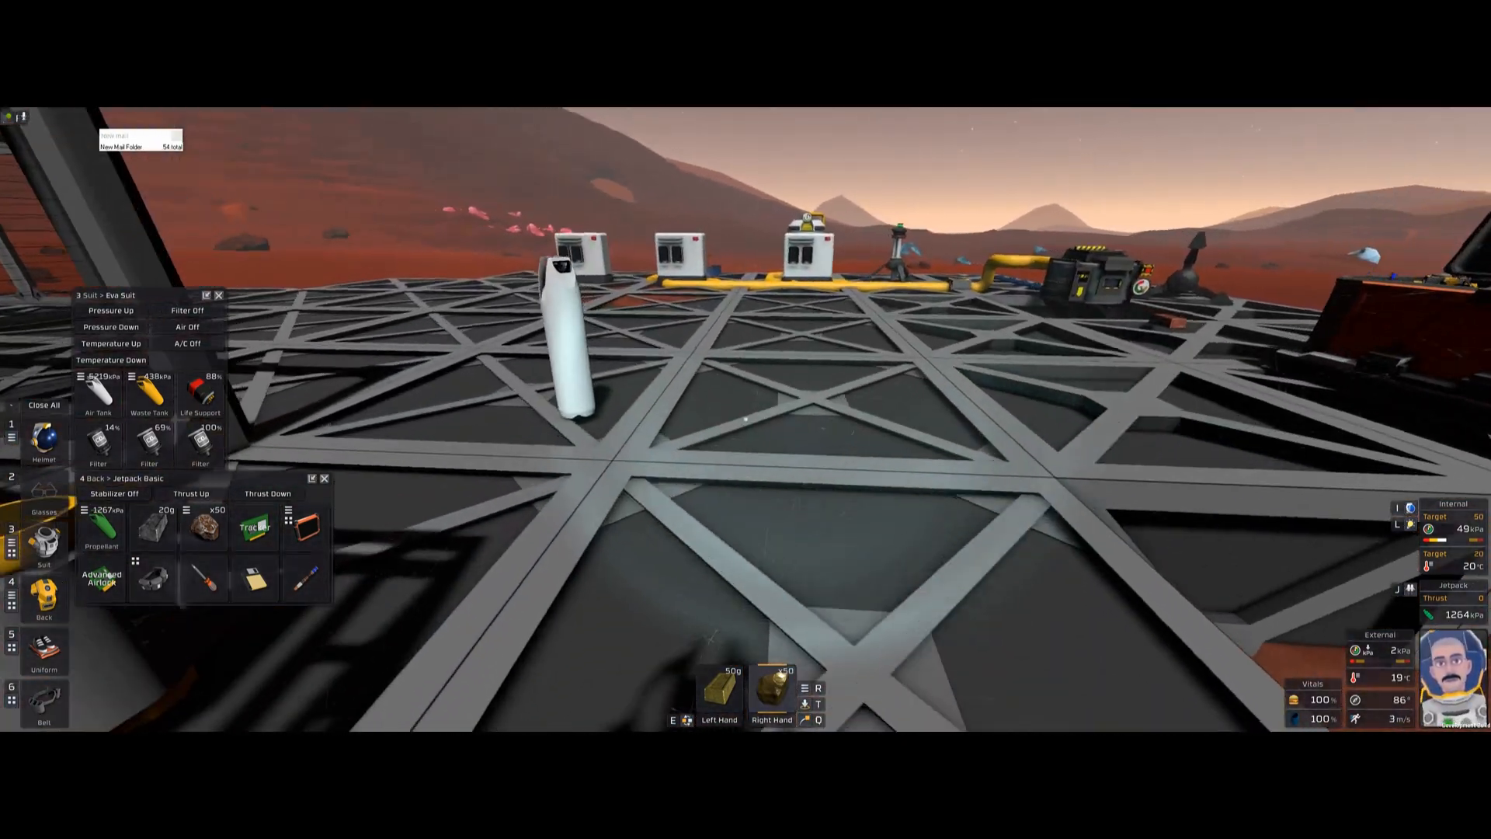
pyautogui.press('w')
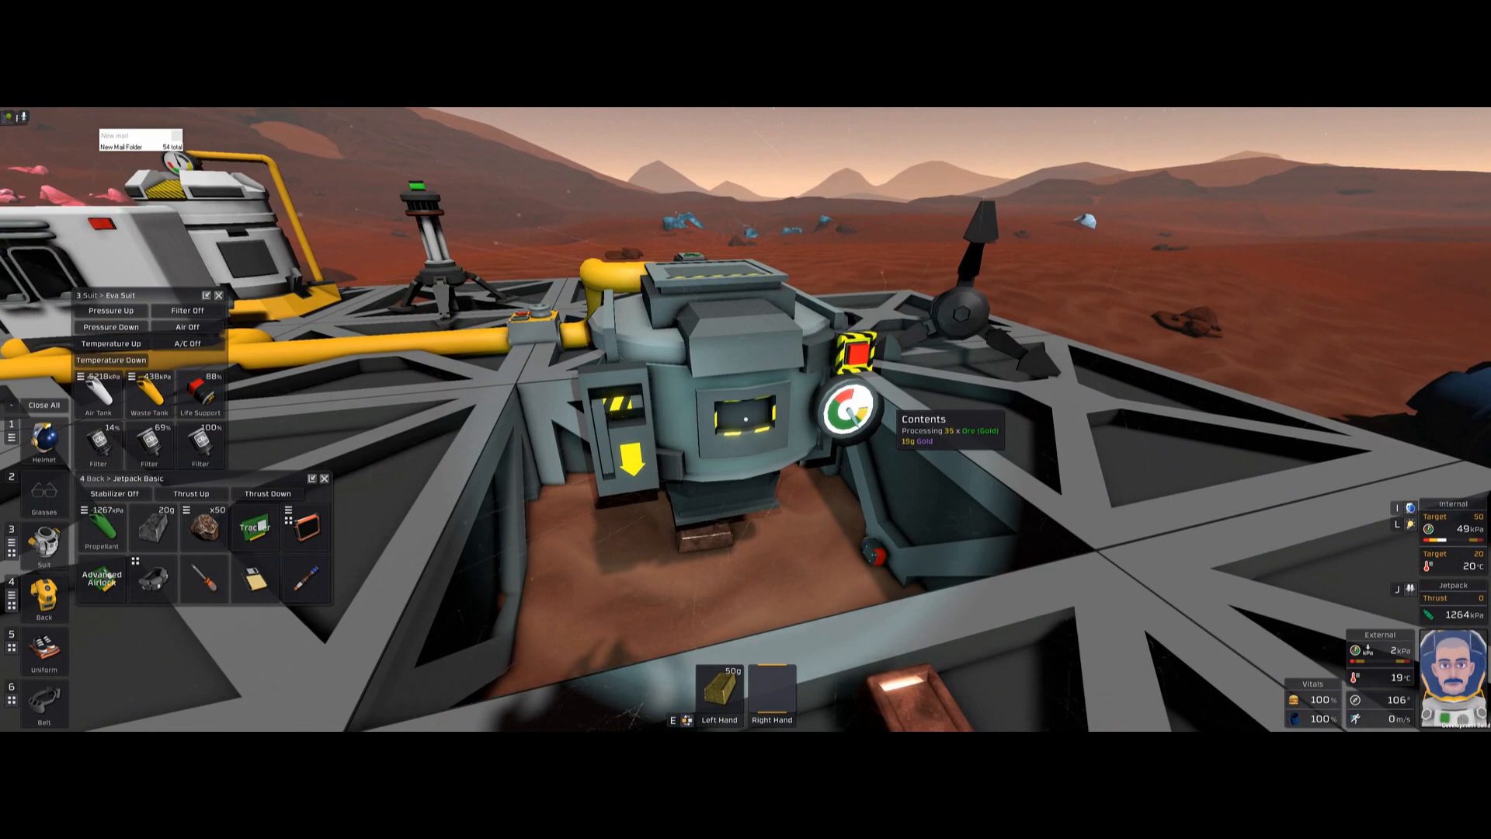
# Step: Approach the furnace hopper, briefly pausing and resuming the game
pyautogui.press('w')
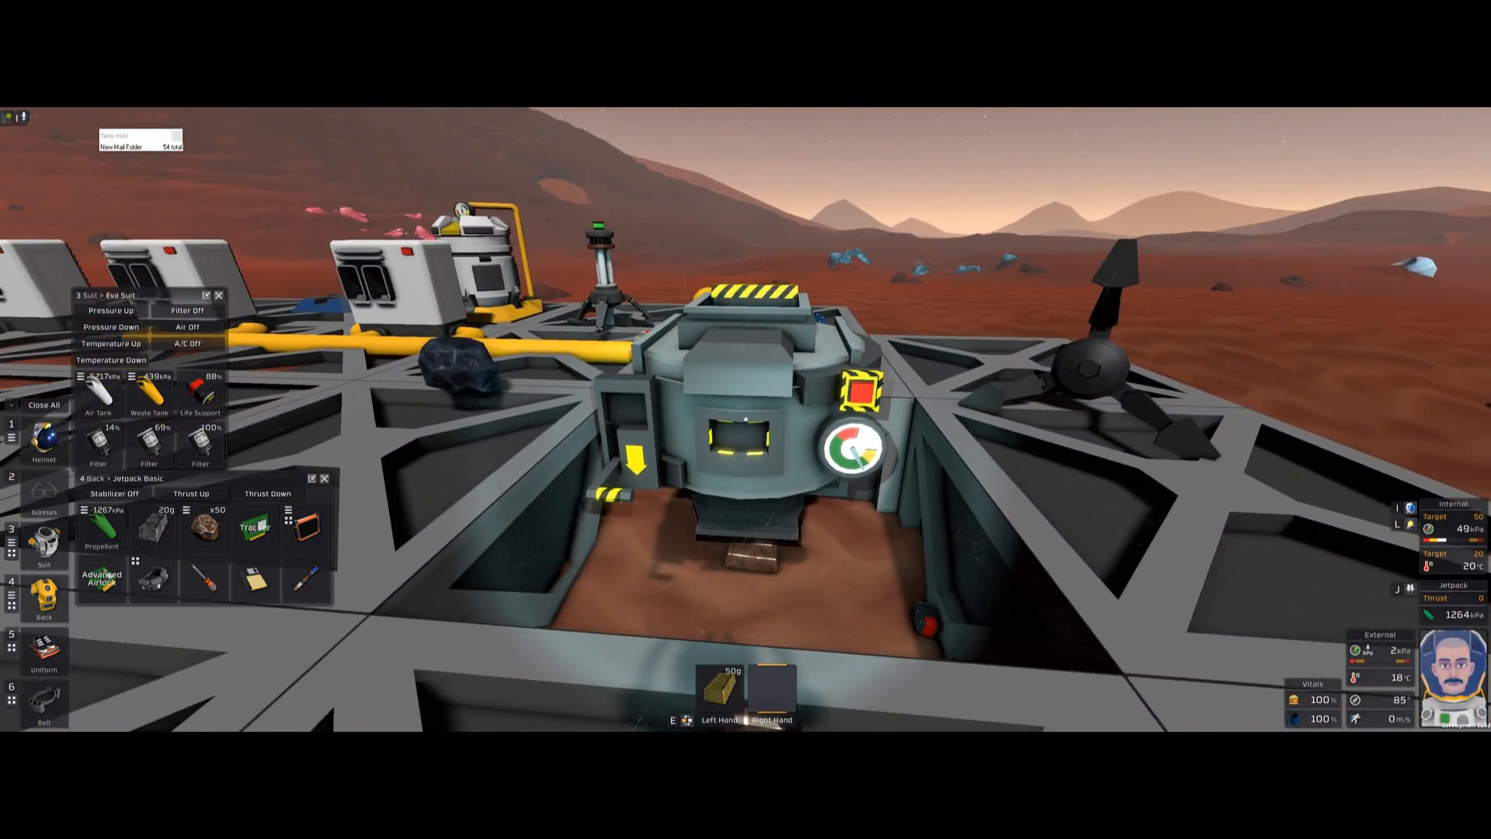
pyautogui.press('Escape')
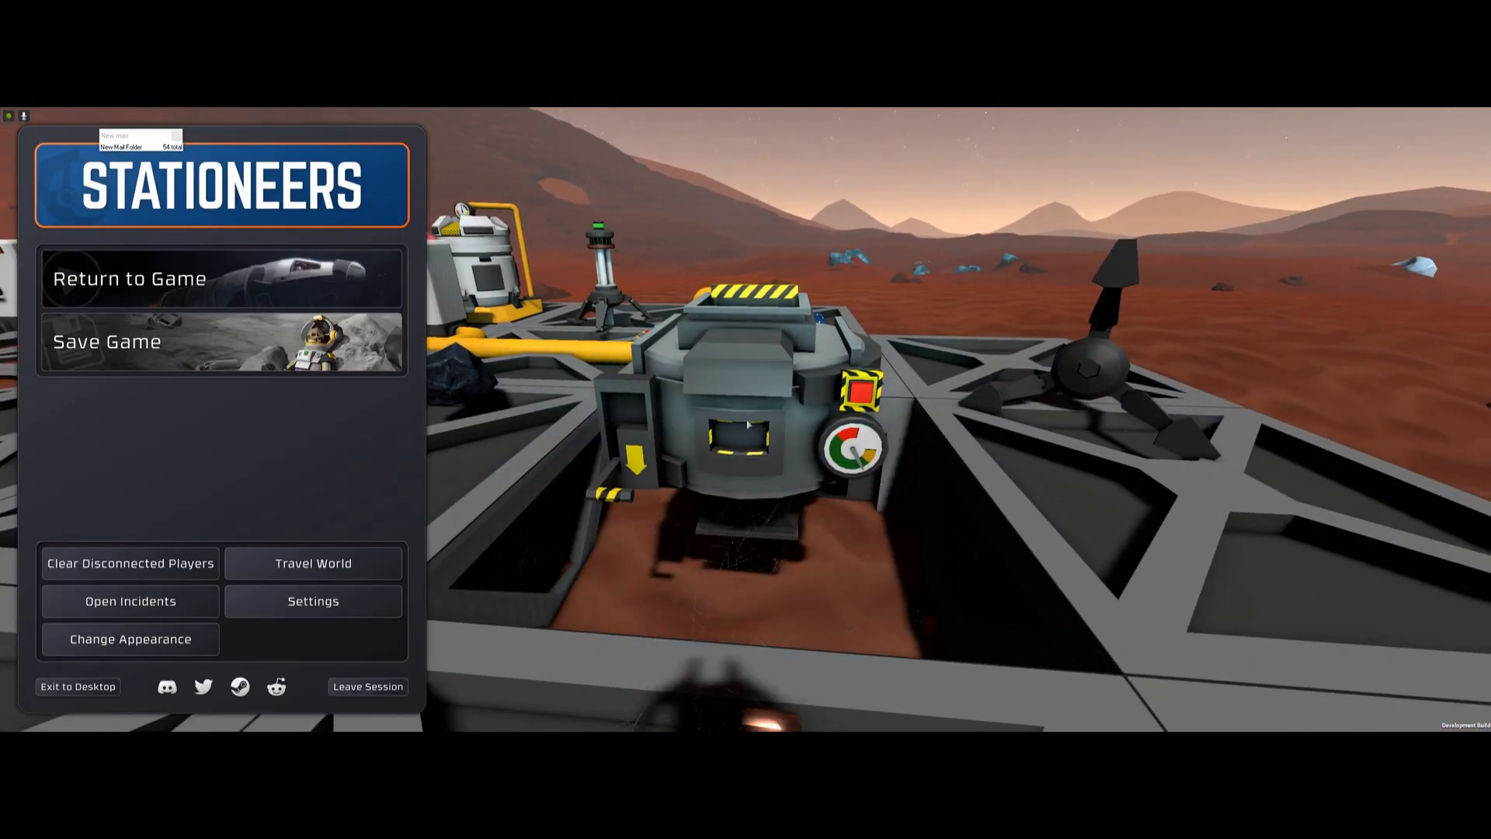
pyautogui.press('Escape')
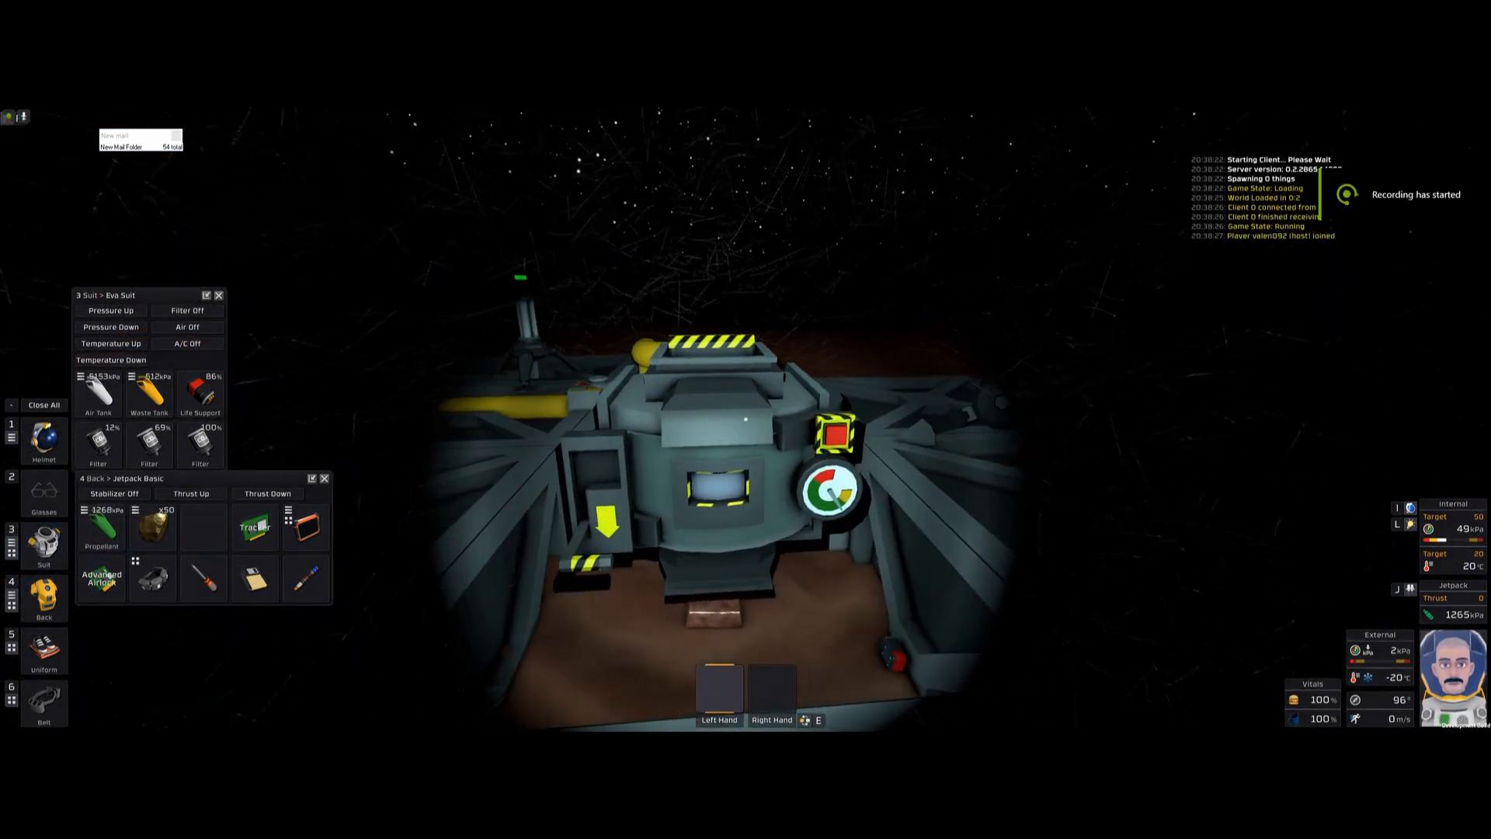
pyautogui.press('w')
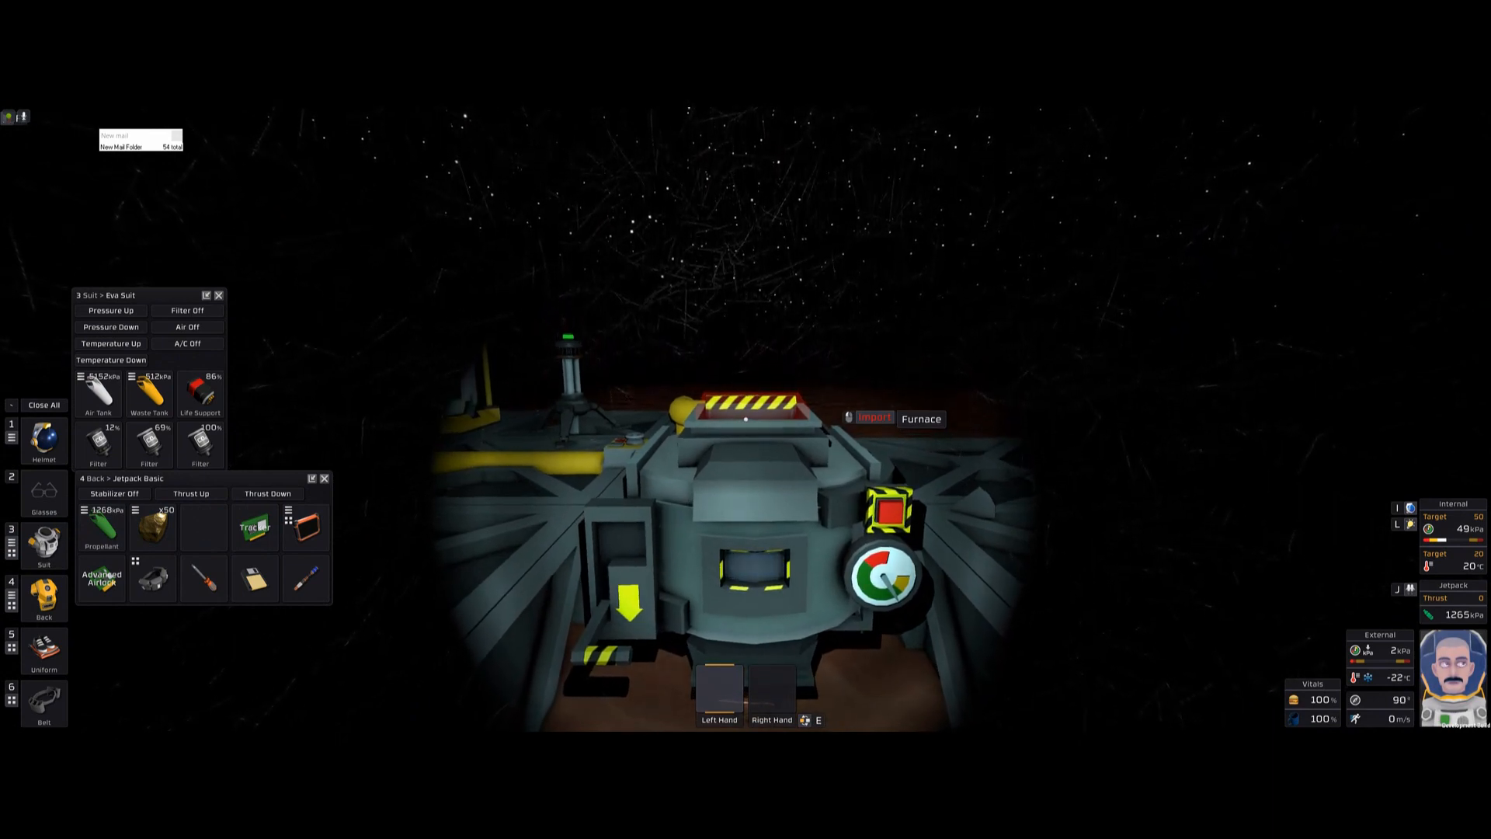
# Step: Move oxite and volatiles ice from the mining belt into the furnace hopper
pyautogui.press('alt')
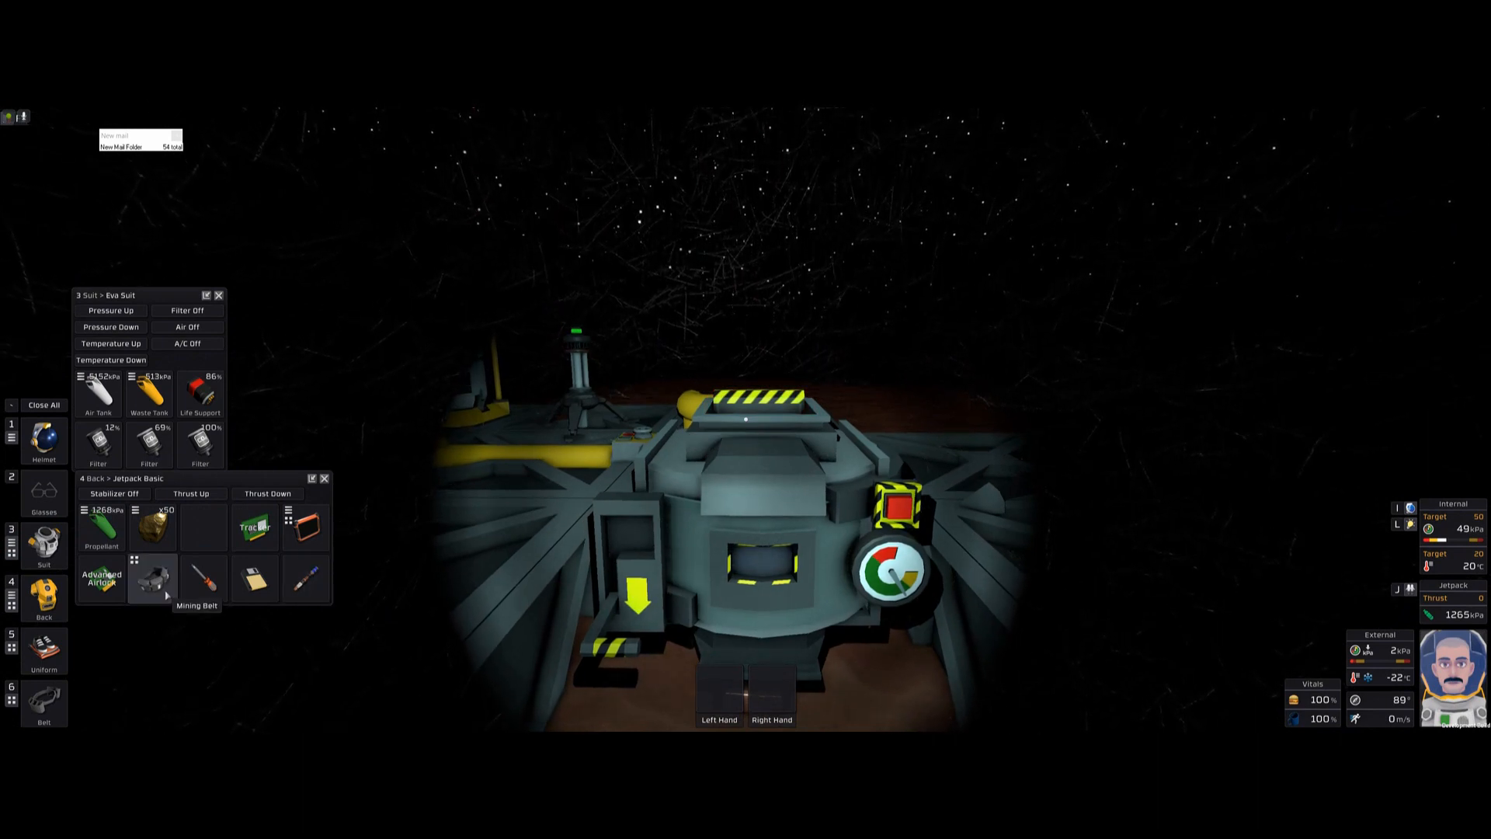
pyautogui.click(152, 575)
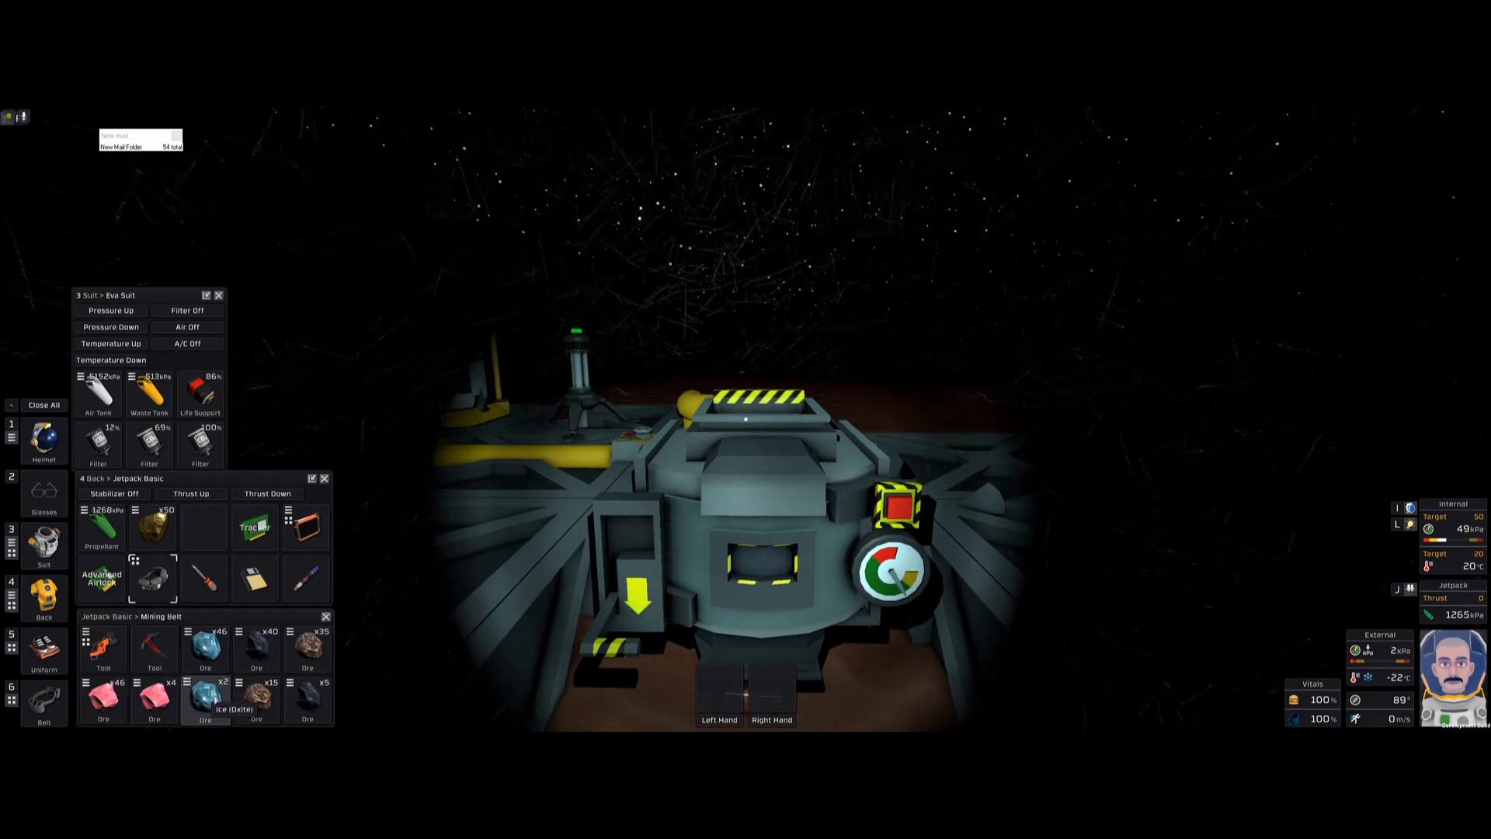
pyautogui.click(208, 695)
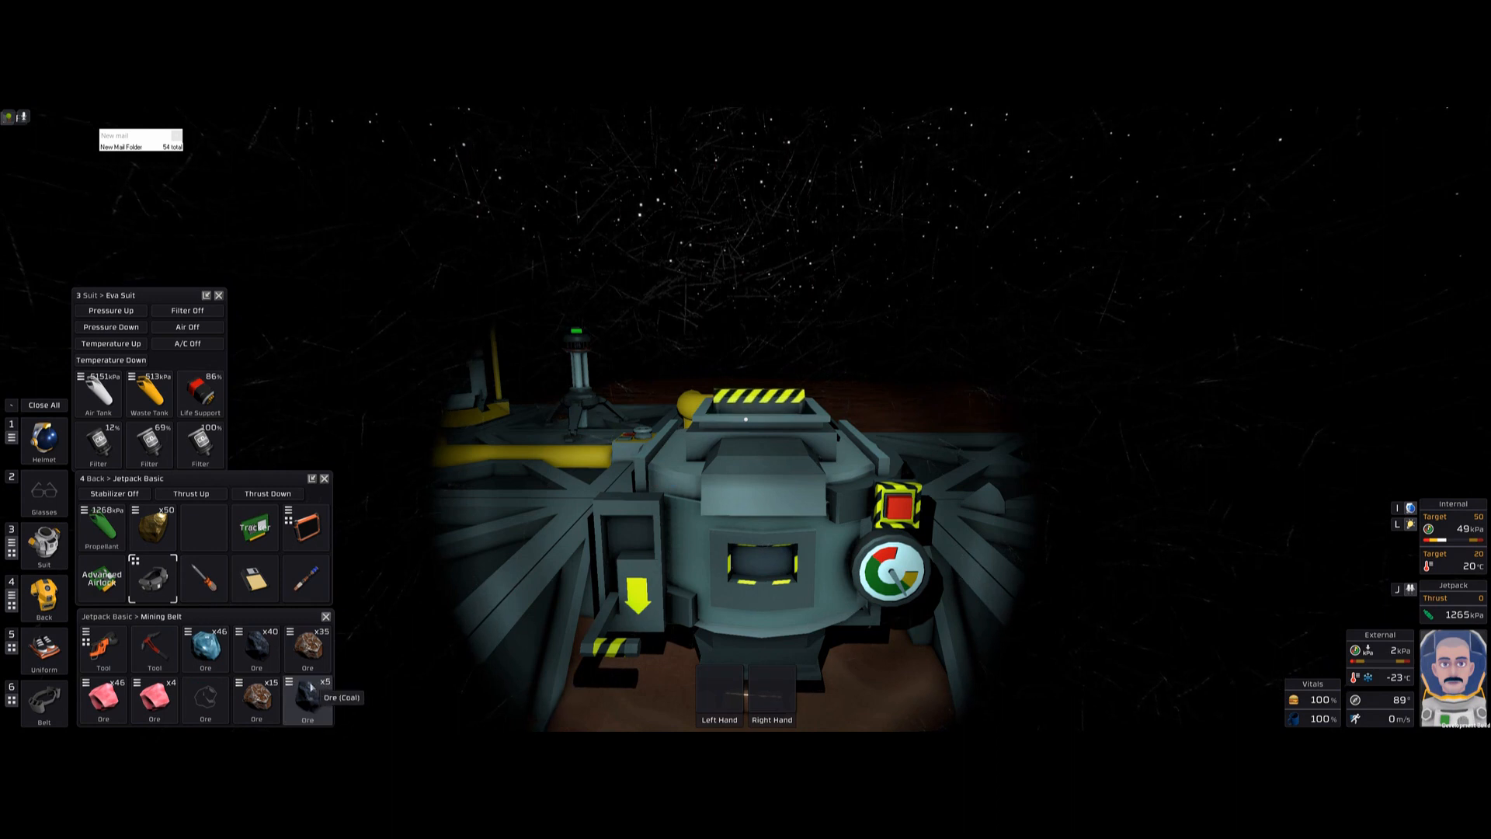
pyautogui.moveTo(152, 696); pyautogui.dragTo(778, 407)
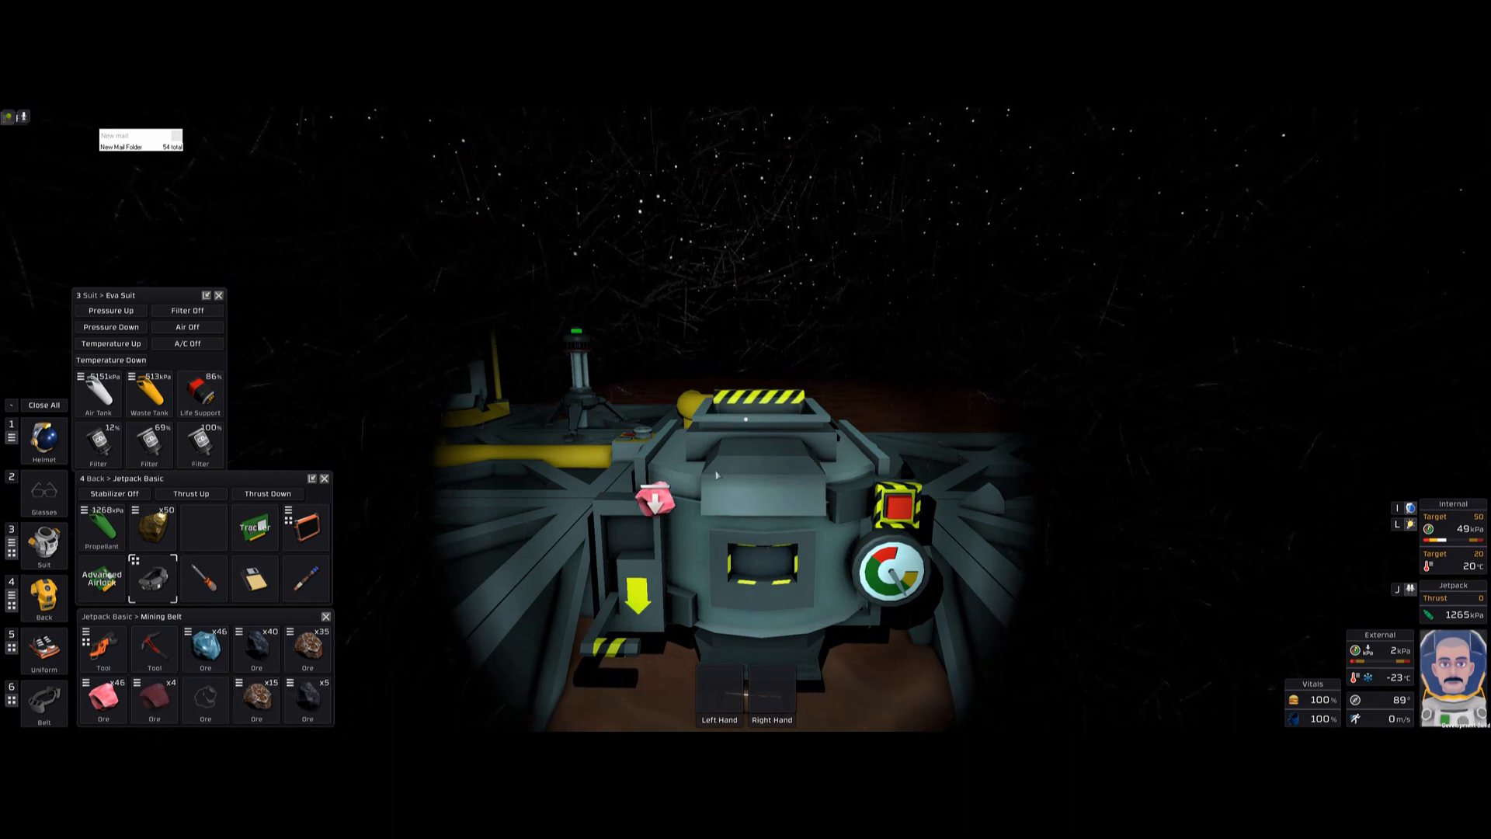
pyautogui.click(746, 418)
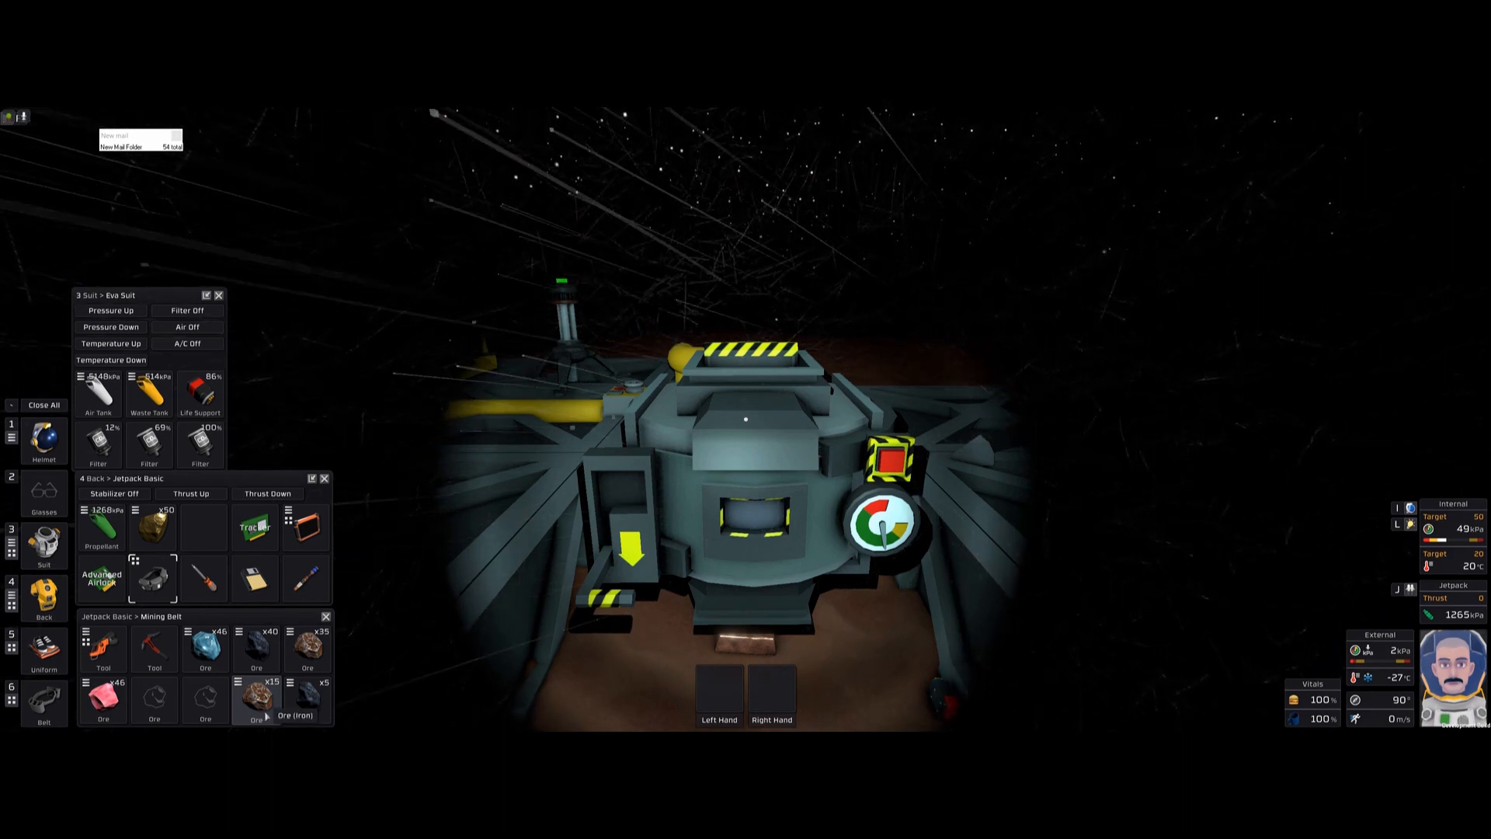
# Step: Carry iron ore and coal to the furnace, picking both back up off the floor
pyautogui.moveTo(257, 700); pyautogui.dragTo(726, 387)
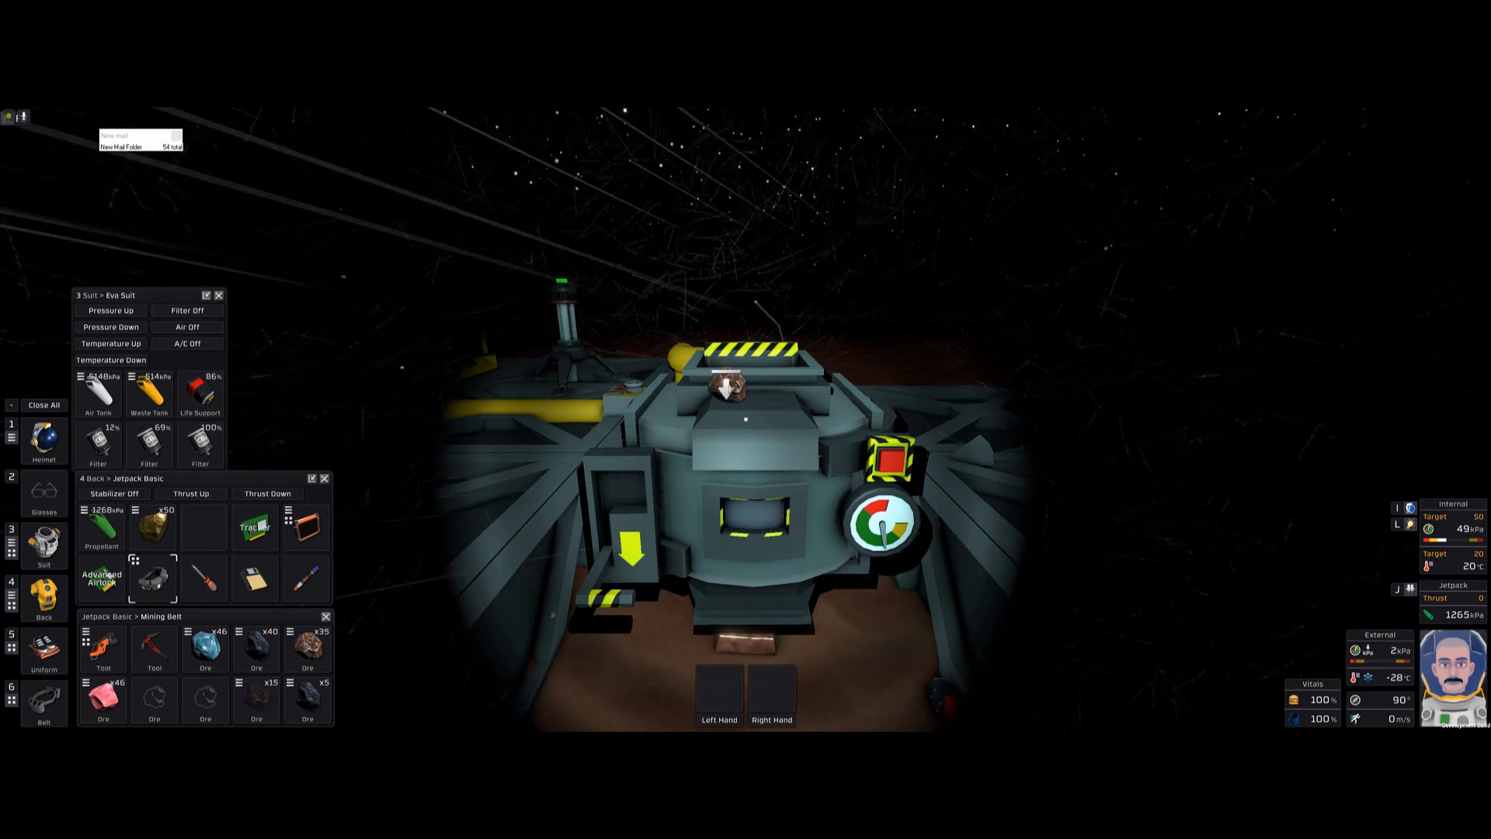
pyautogui.moveTo(308, 696); pyautogui.dragTo(746, 362)
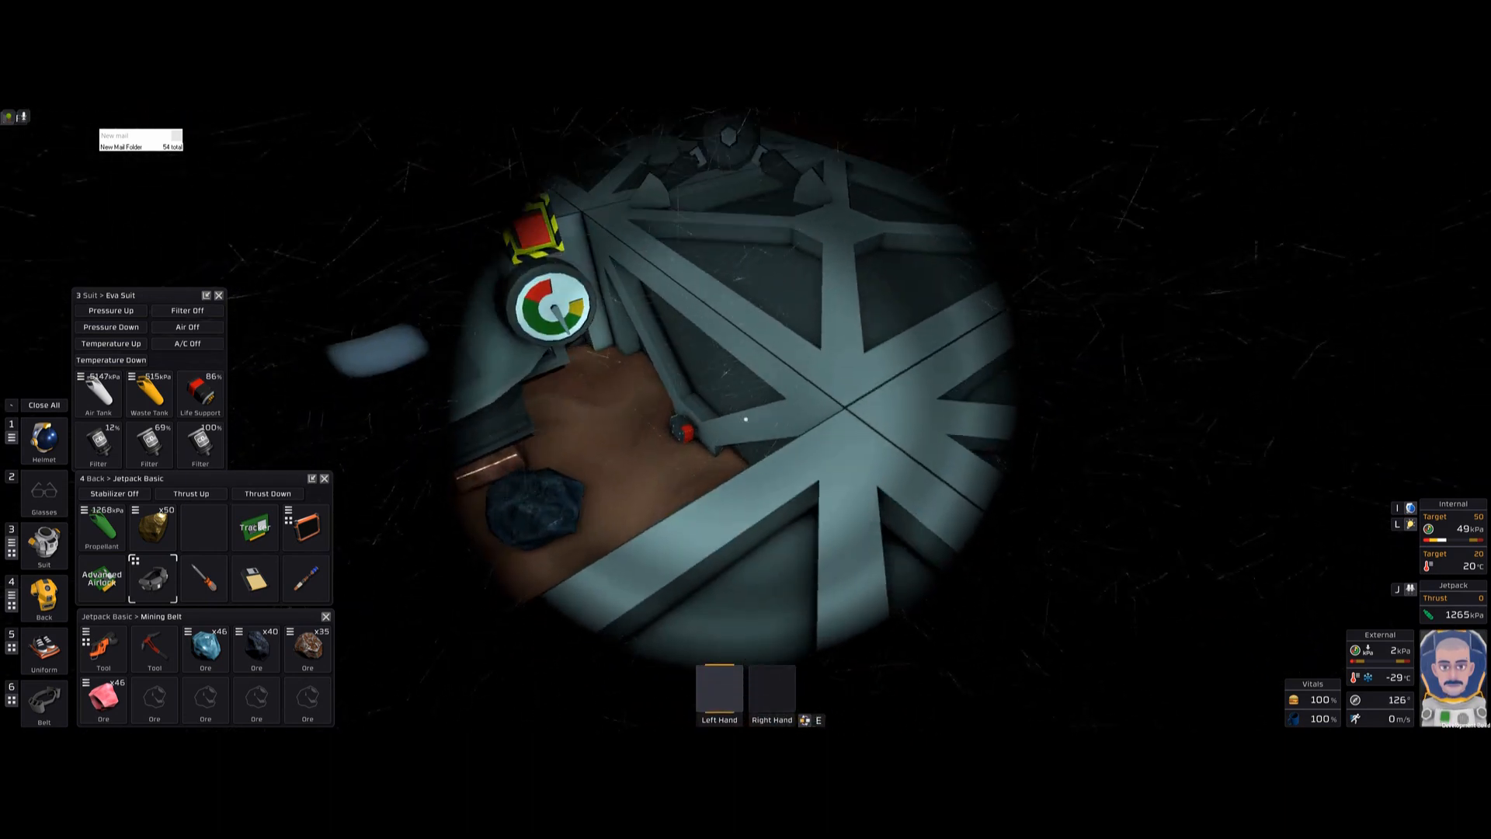
pyautogui.click(746, 417)
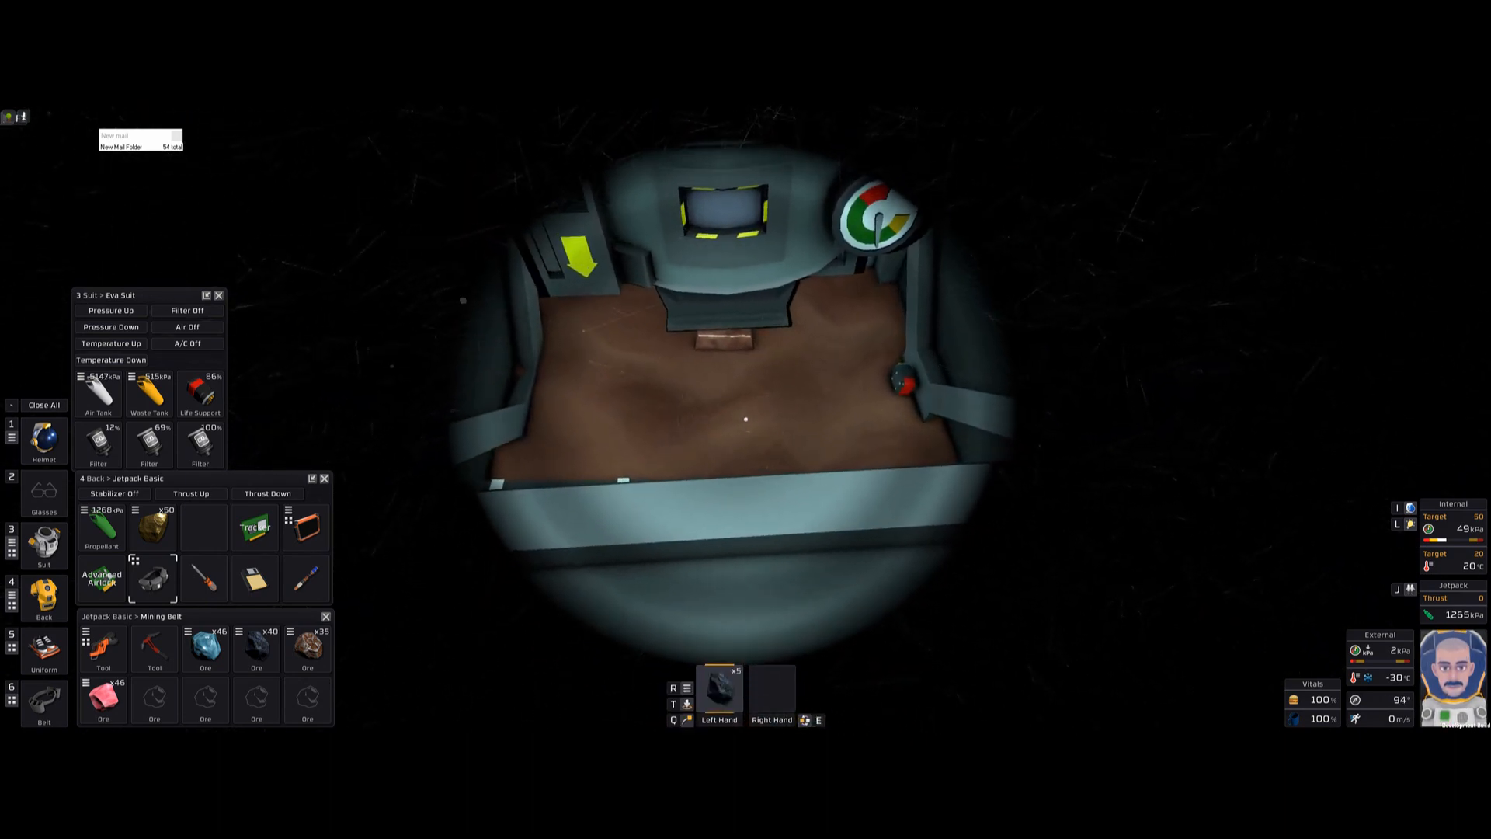
pyautogui.press('f')
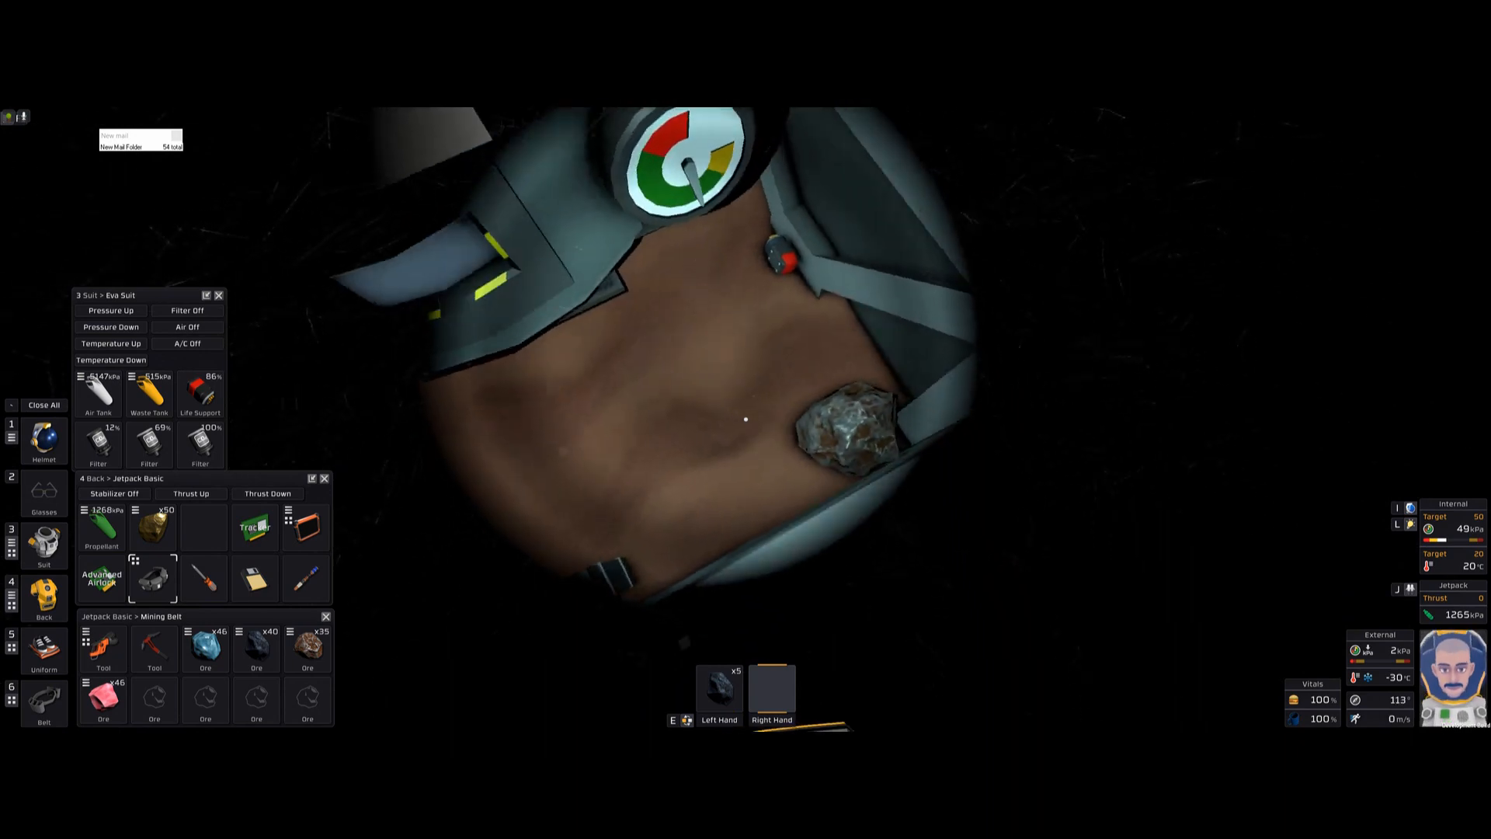
pyautogui.click(746, 418)
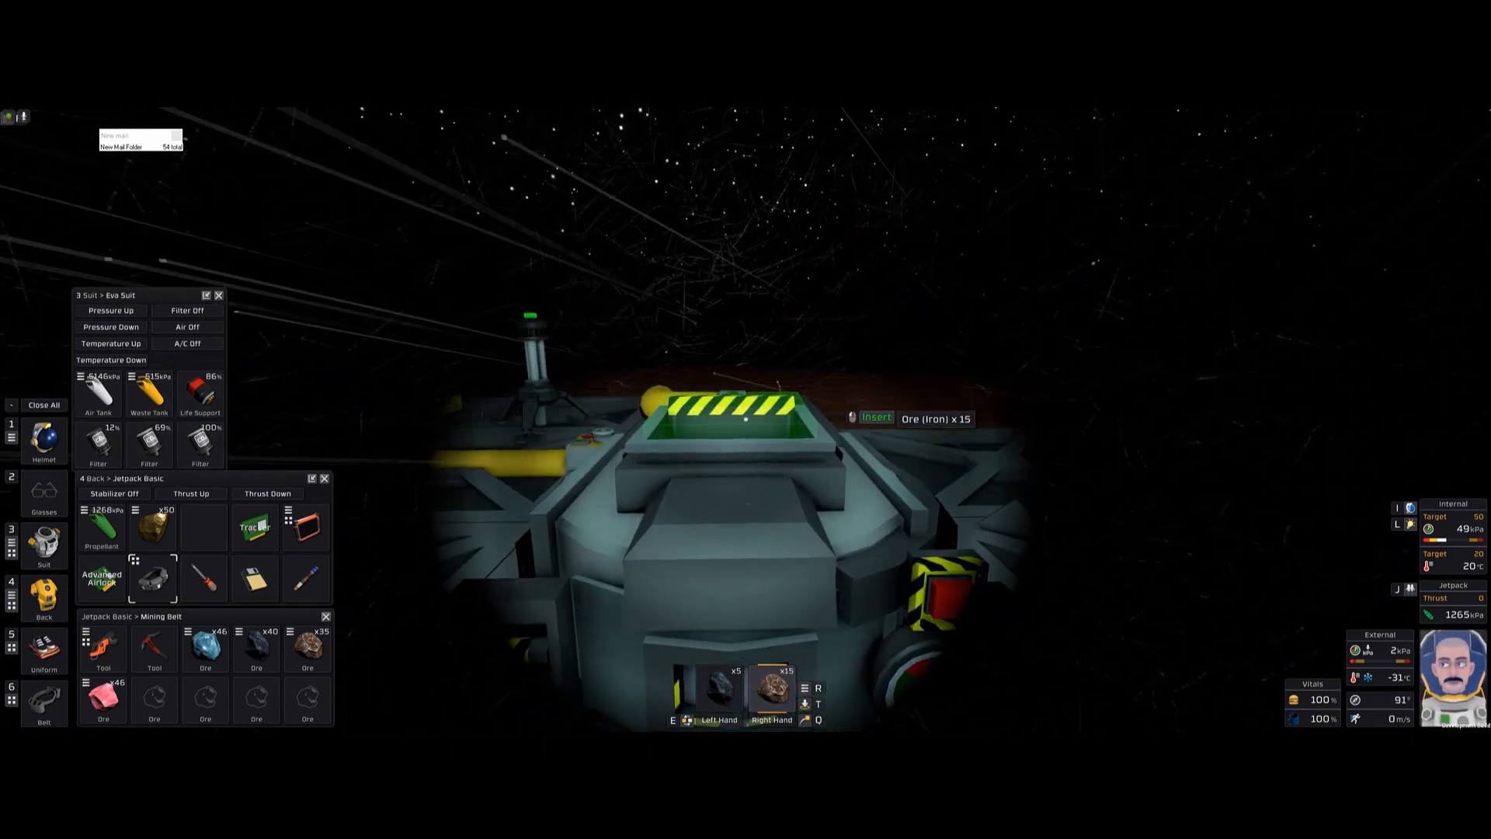
# Step: Insert the iron ore and then the five coal into the furnace hopper
pyautogui.click(745, 417)
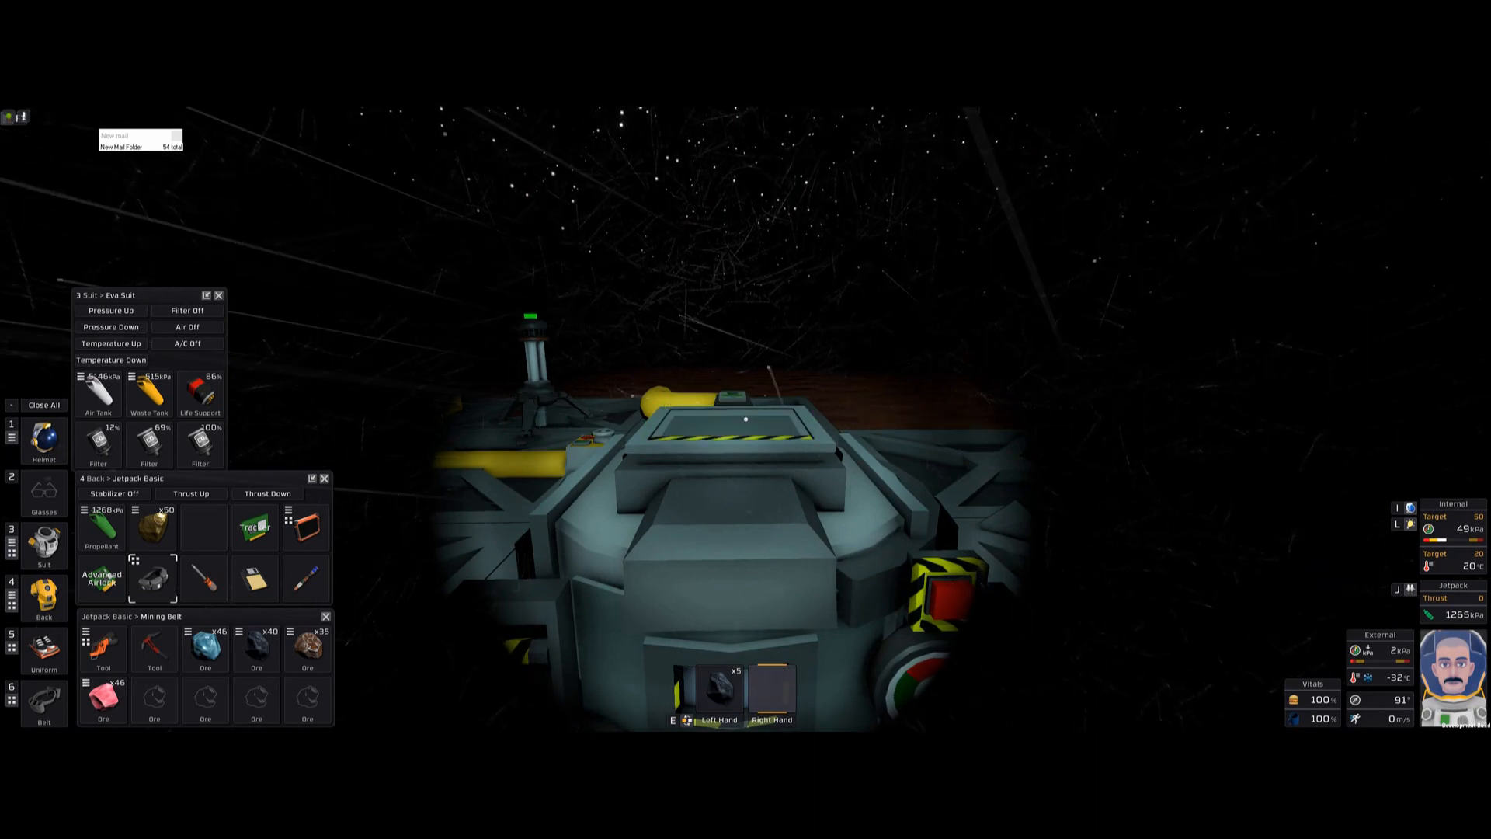
pyautogui.press('e')
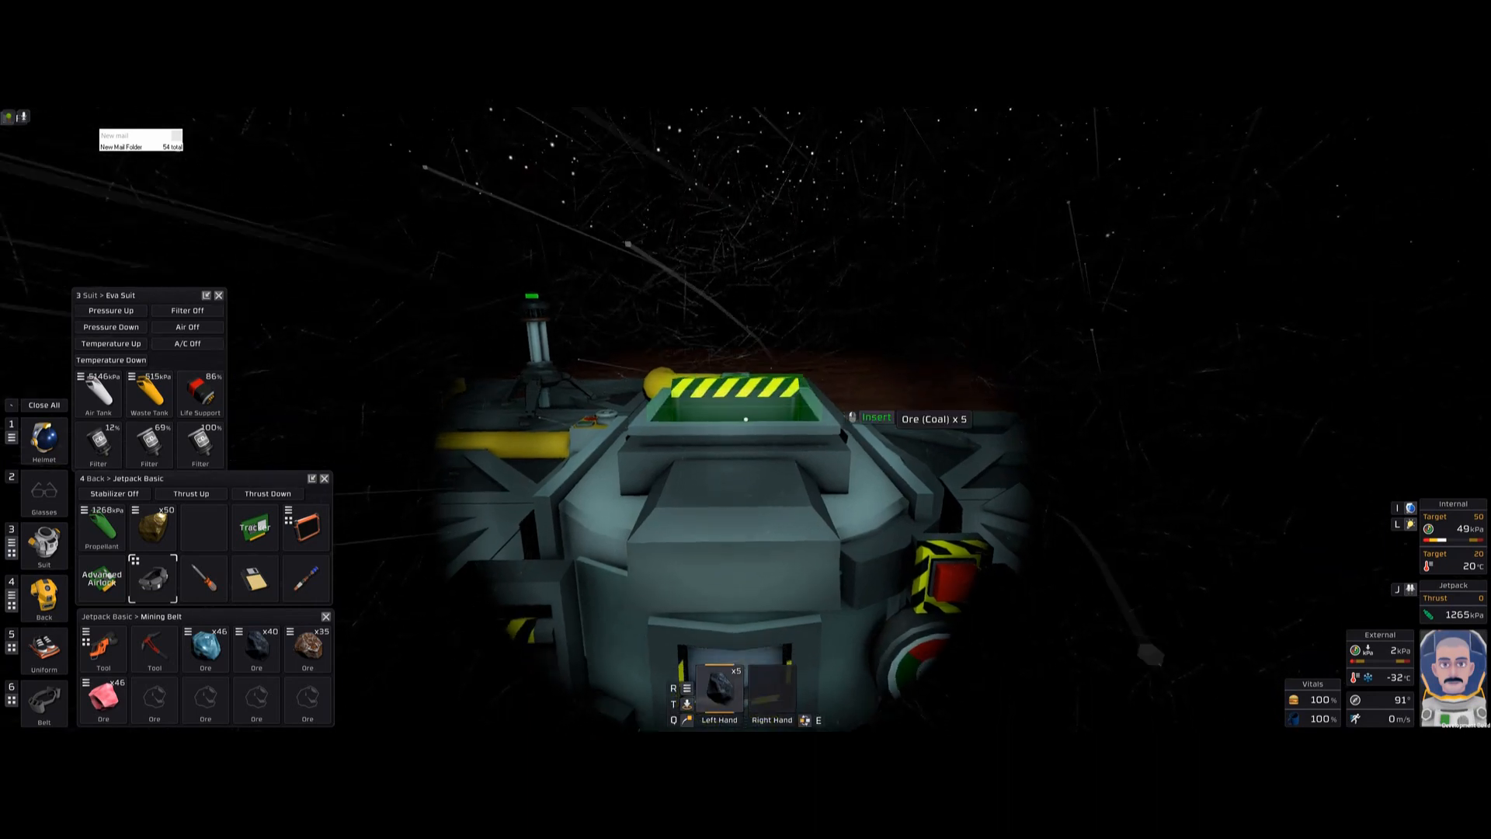
pyautogui.click(746, 417)
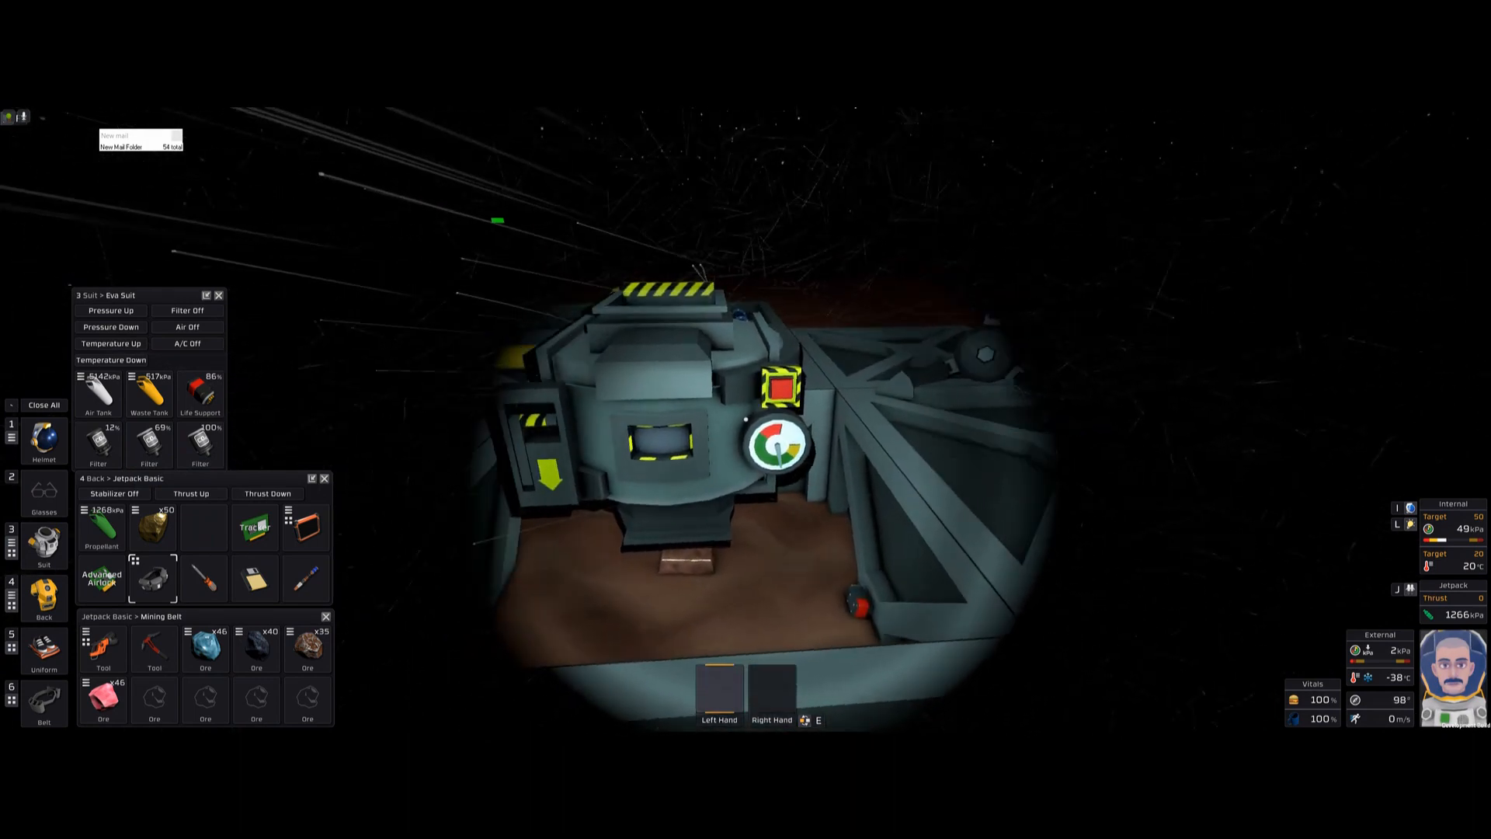
# Step: Take the gold ore from the backpack into the furnace and check the ingot output
pyautogui.press('alt')
pyautogui.moveTo(153, 527); pyautogui.dragTo(375, 533)
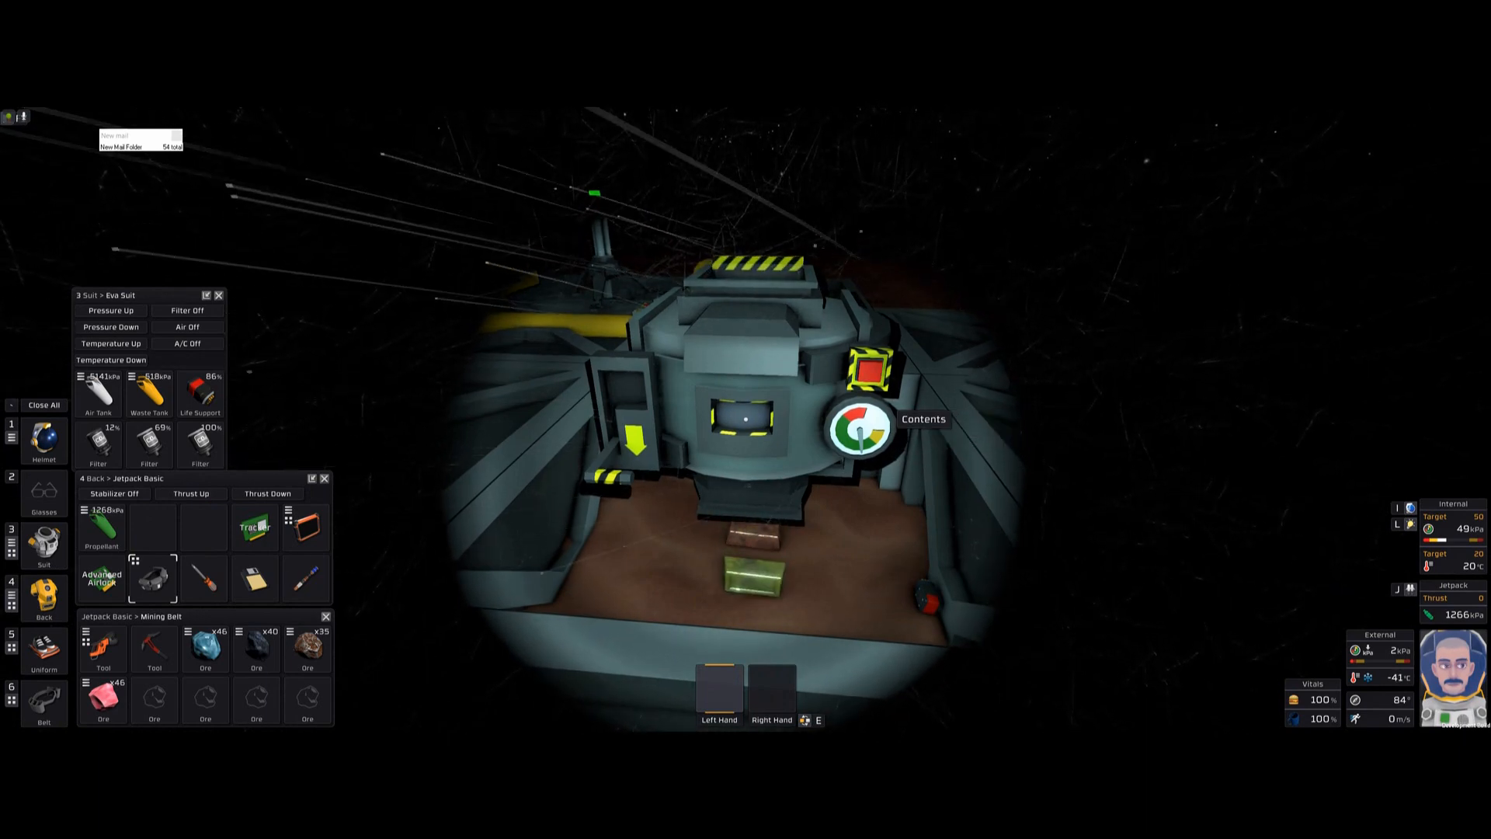
pyautogui.press('w')
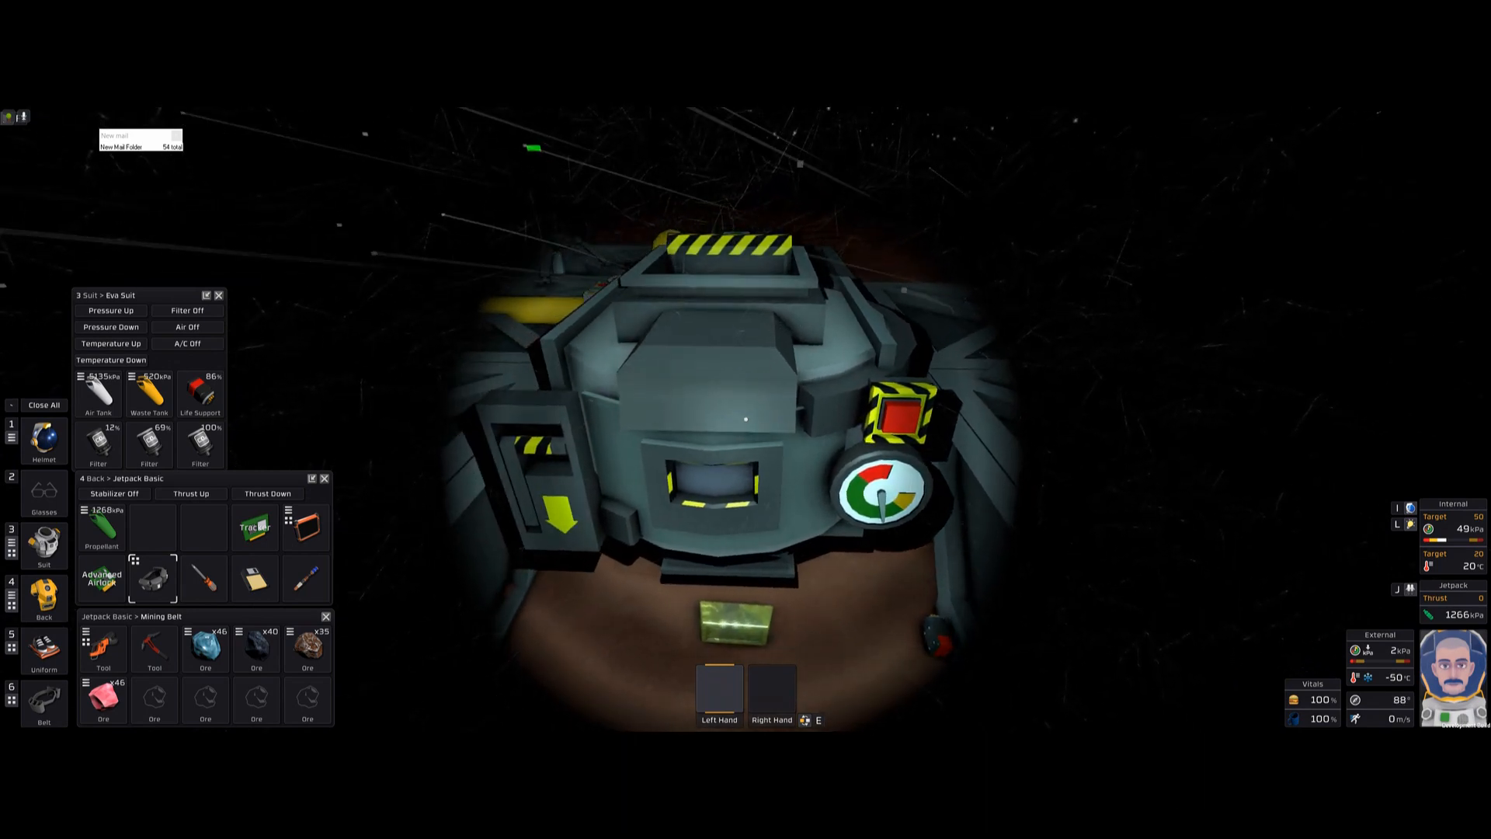
pyautogui.press('alt')
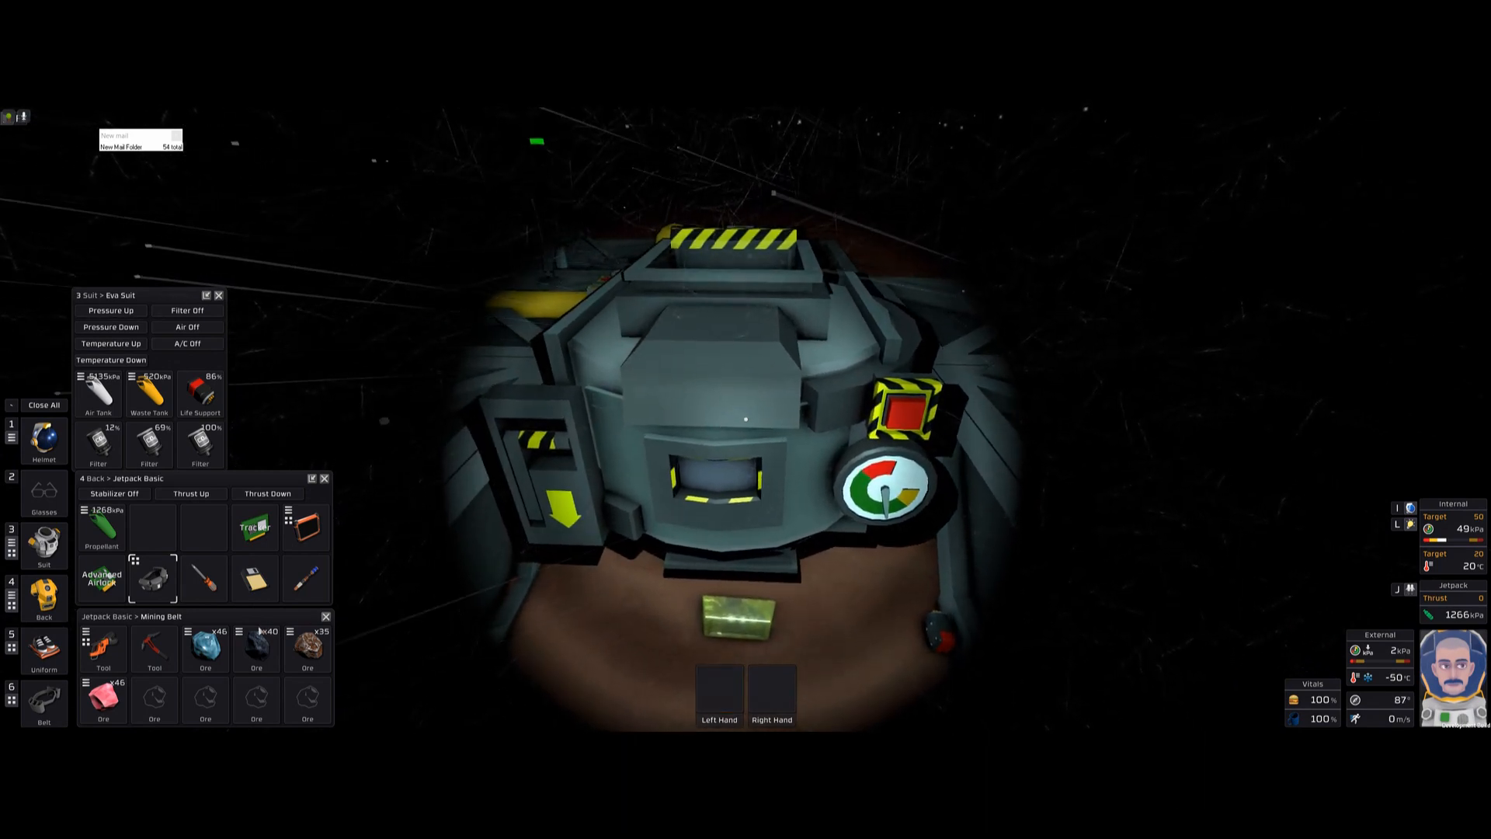
# Step: Split oxite ice off the held stack and return the remainder to the belt
pyautogui.moveTo(687, 672); pyautogui.dragTo(702, 688)
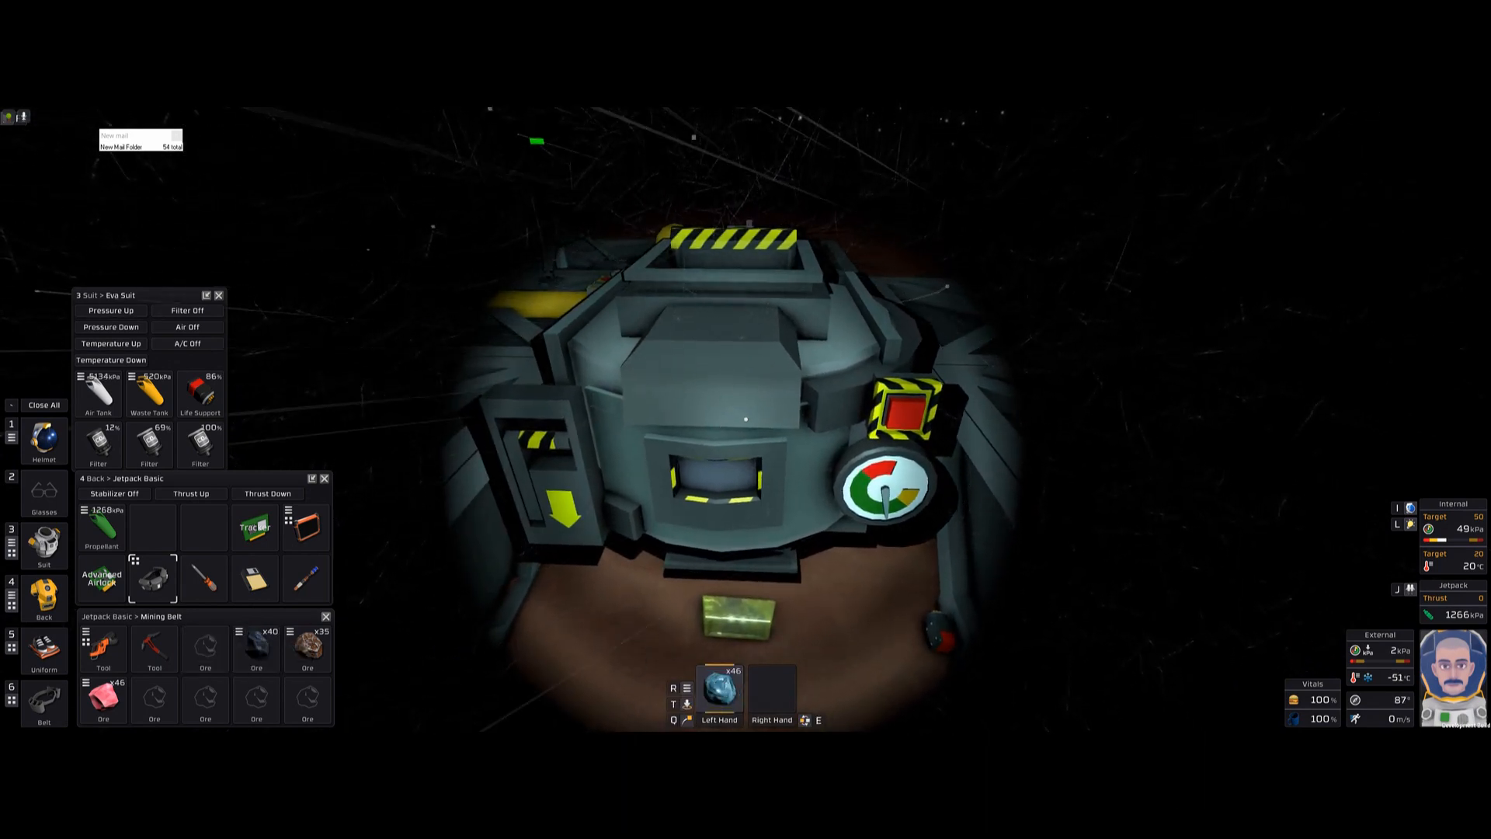
pyautogui.click(711, 688)
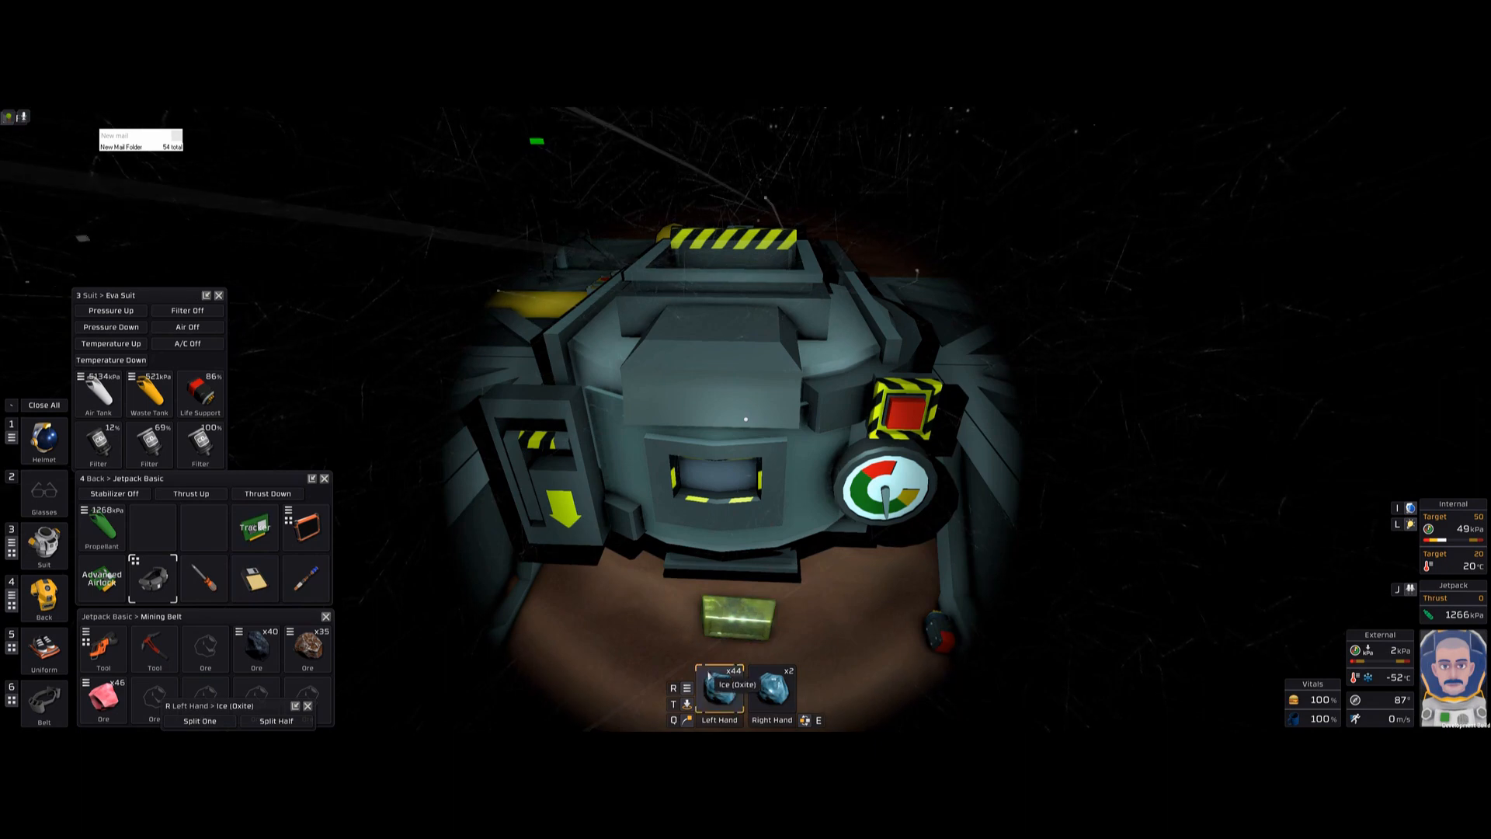
pyautogui.click(206, 645)
# Step: Store the 2 oxite in an empty belt slot and hold the volatiles ice ready to split
pyautogui.moveTo(102, 697)
pyautogui.mouseDown()
pyautogui.moveTo(617, 675)
pyautogui.moveTo(719, 695)
pyautogui.mouseUp()
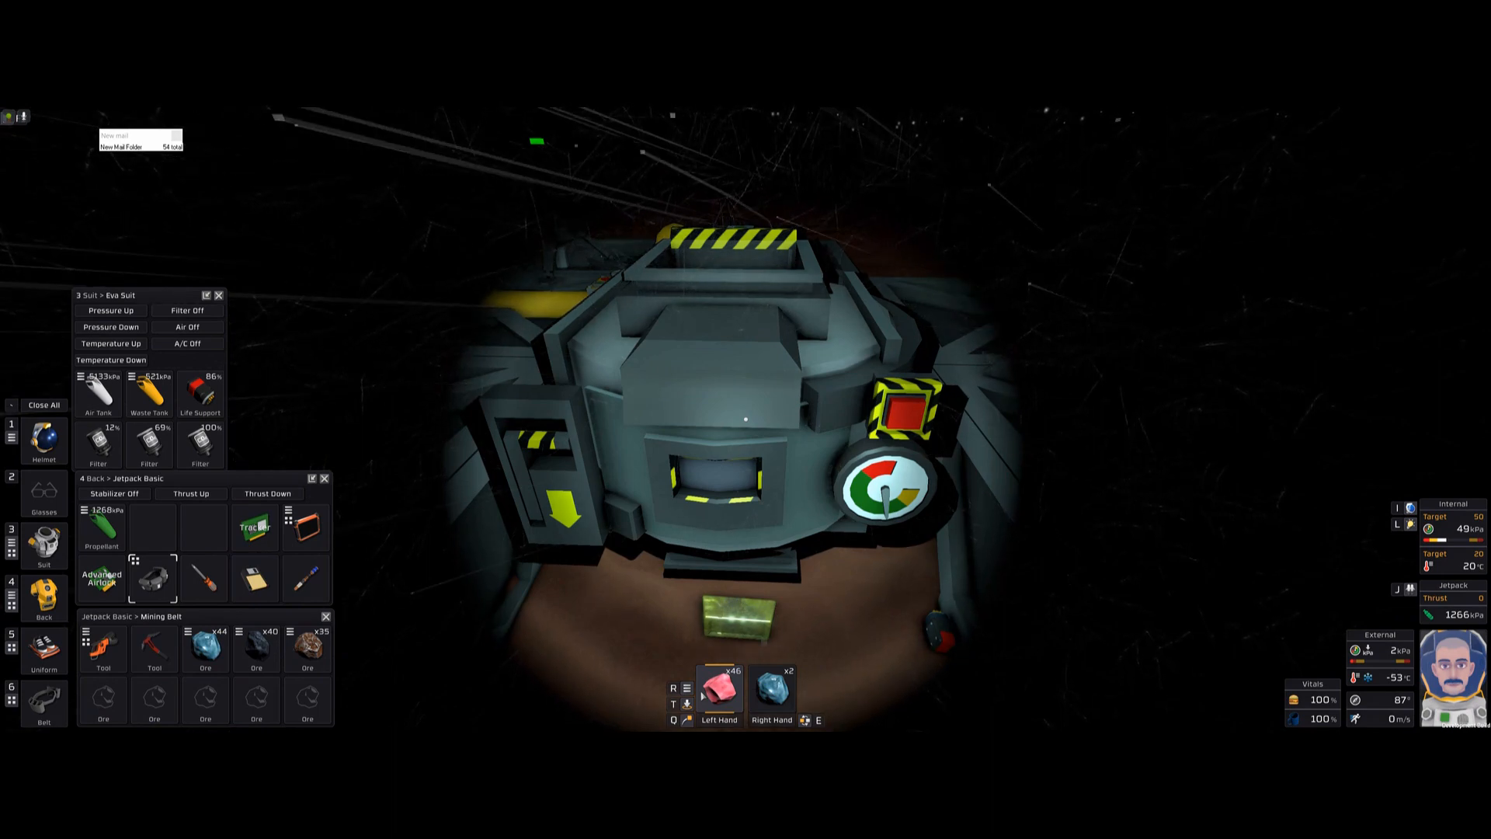
pyautogui.moveTo(772, 689); pyautogui.dragTo(307, 698)
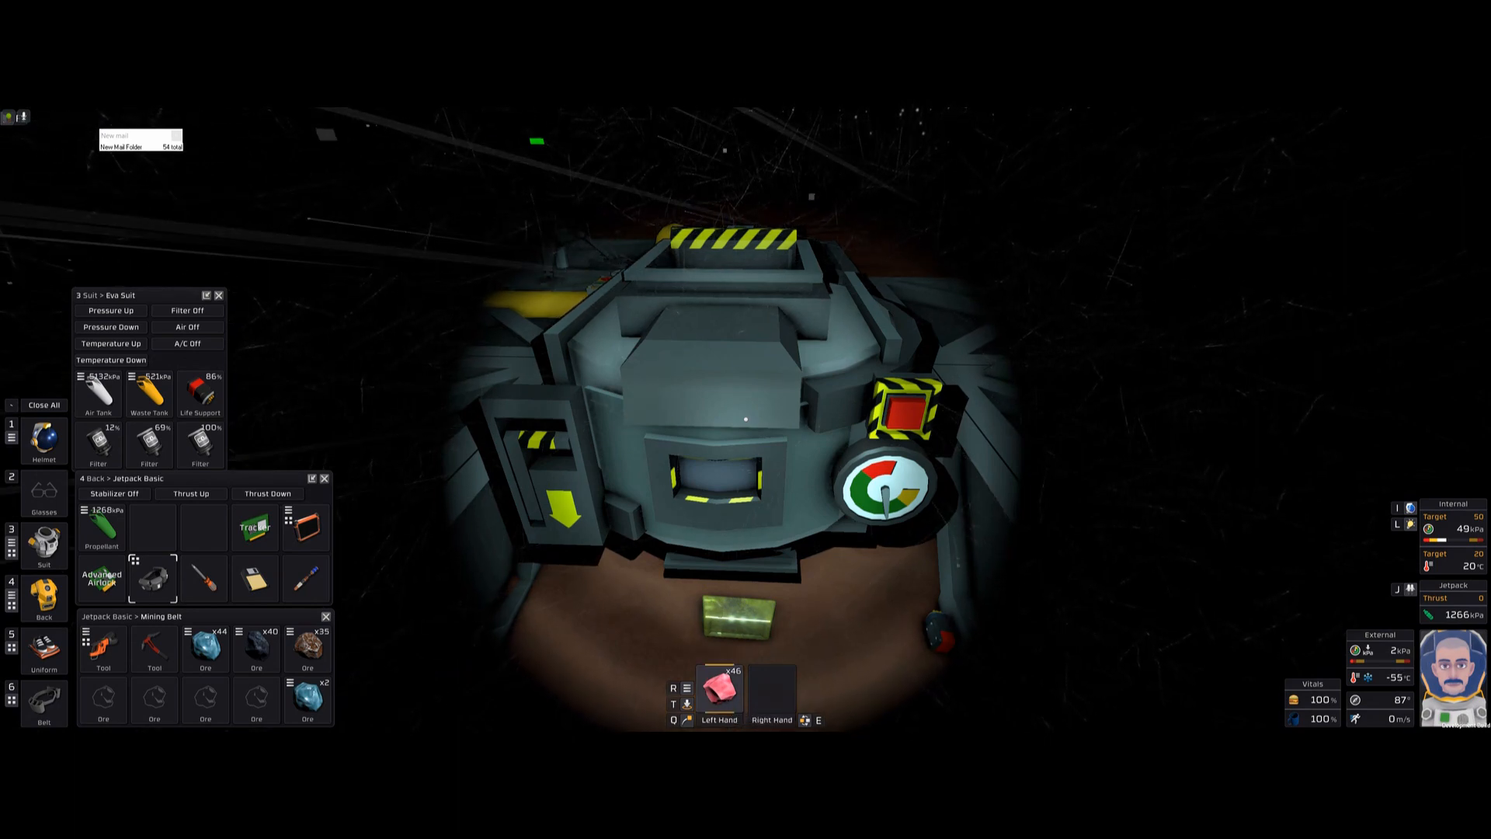
pyautogui.press('r')
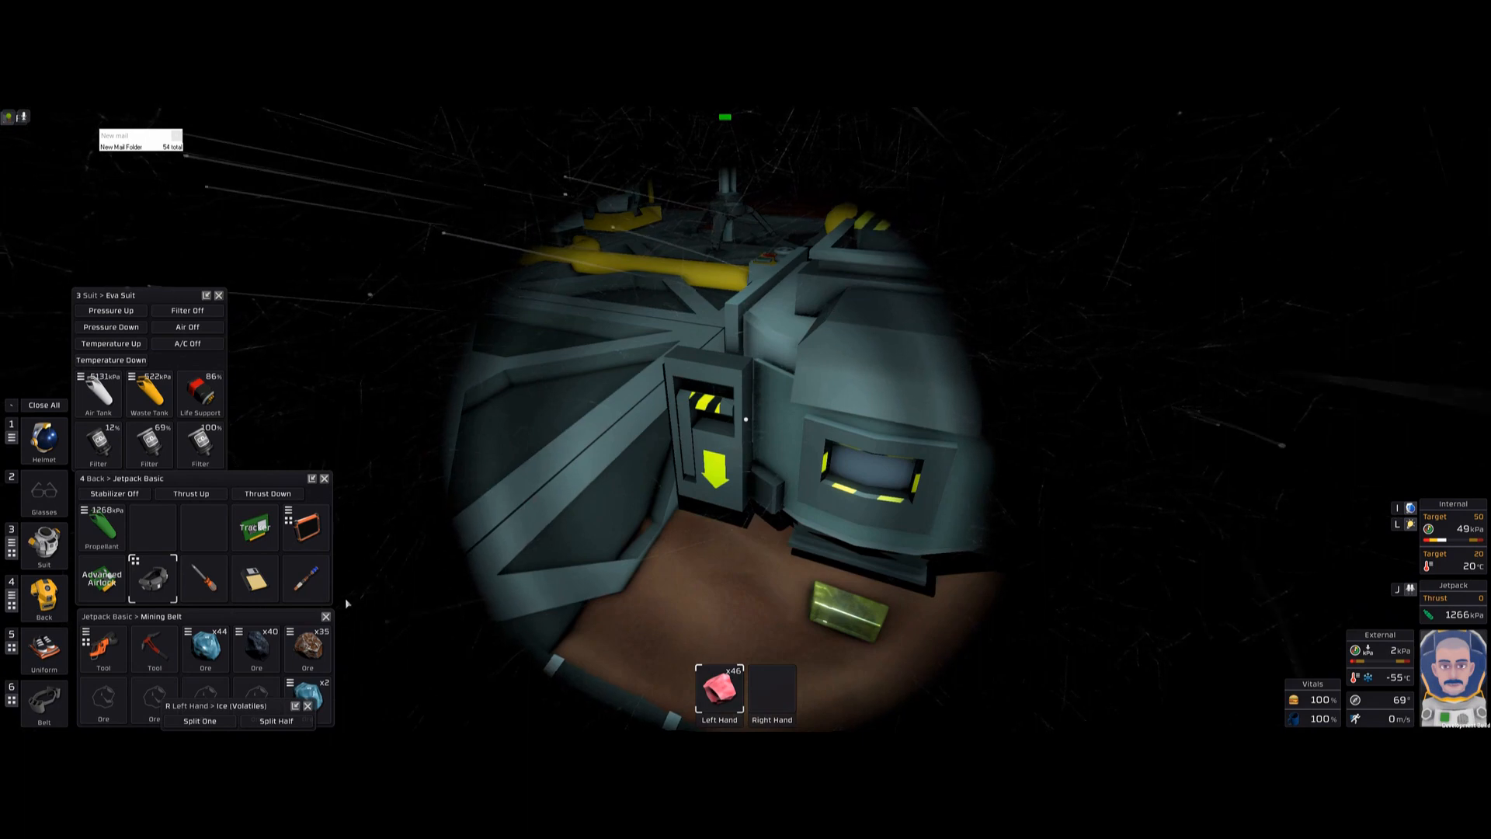
# Step: Split four volatiles ice off and store both volatiles stacks on the belt
pyautogui.click(201, 724)
pyautogui.click(202, 722)
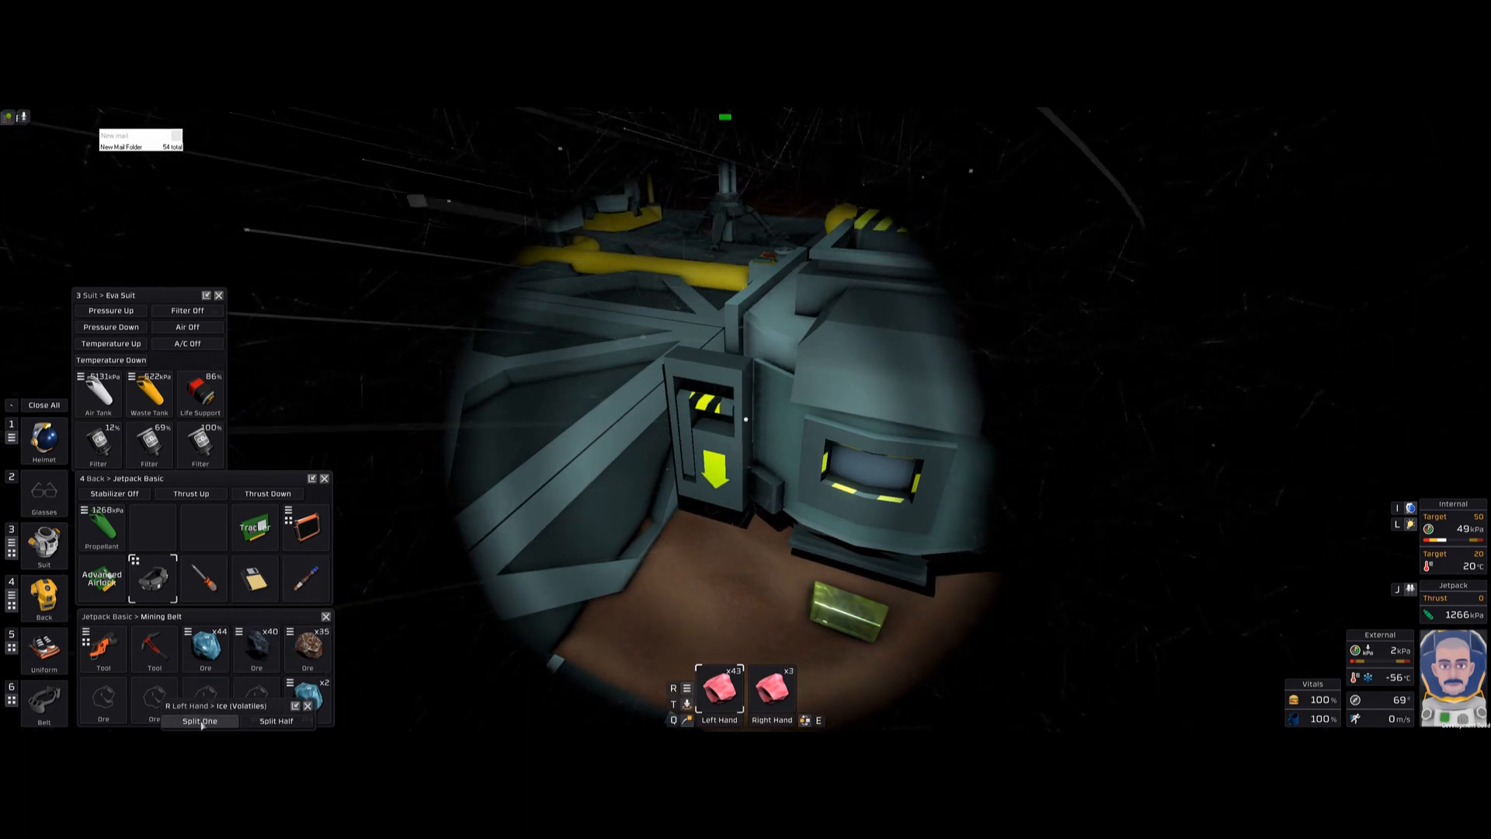
pyautogui.moveTo(719, 687); pyautogui.dragTo(155, 695)
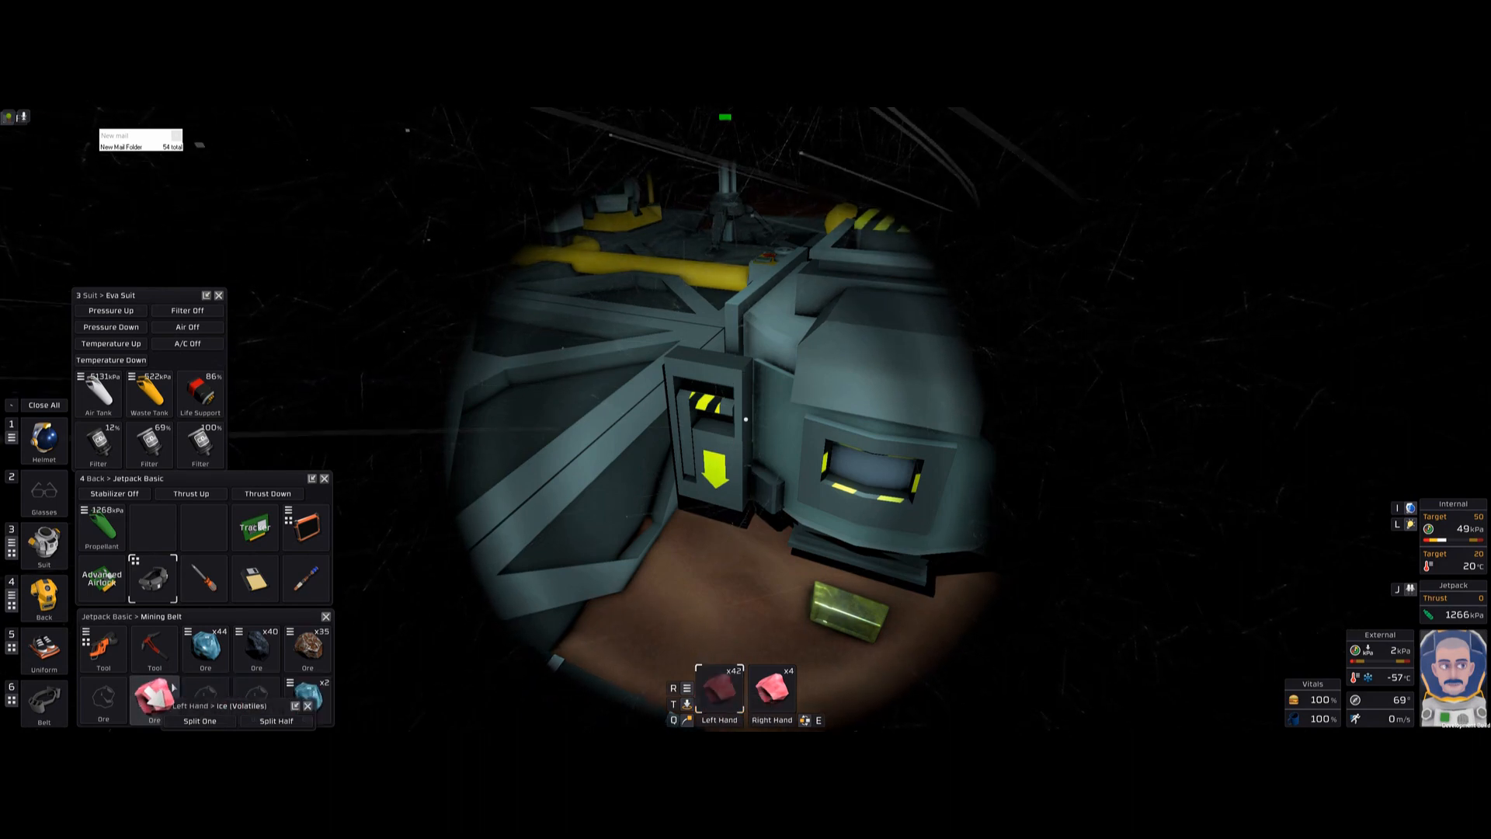
pyautogui.moveTo(771, 688); pyautogui.dragTo(256, 696)
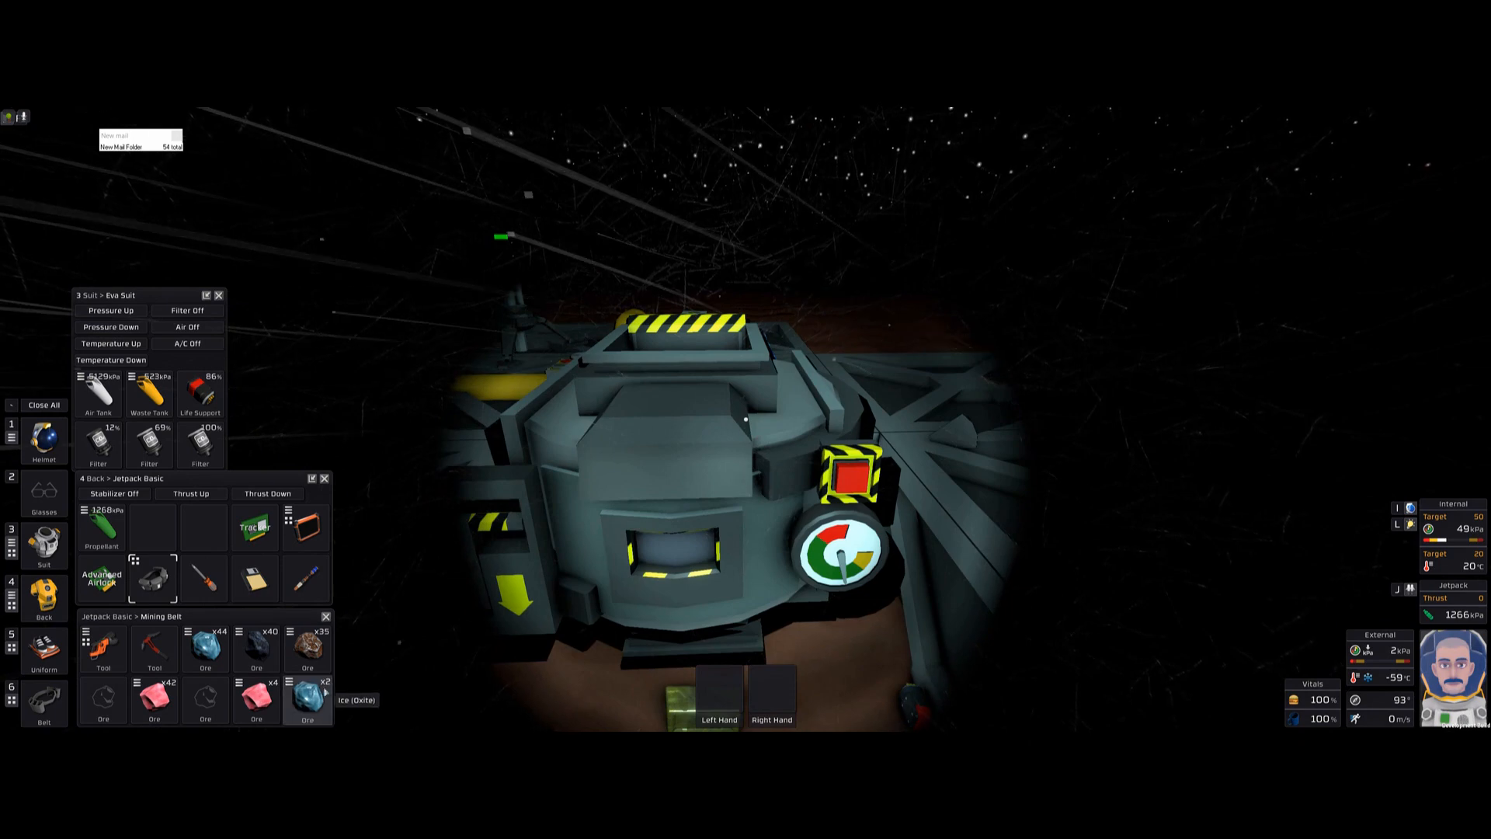
# Step: Insert the 2 oxite and 4 volatiles ice into the furnace, then take the iron ore
pyautogui.click(745, 418)
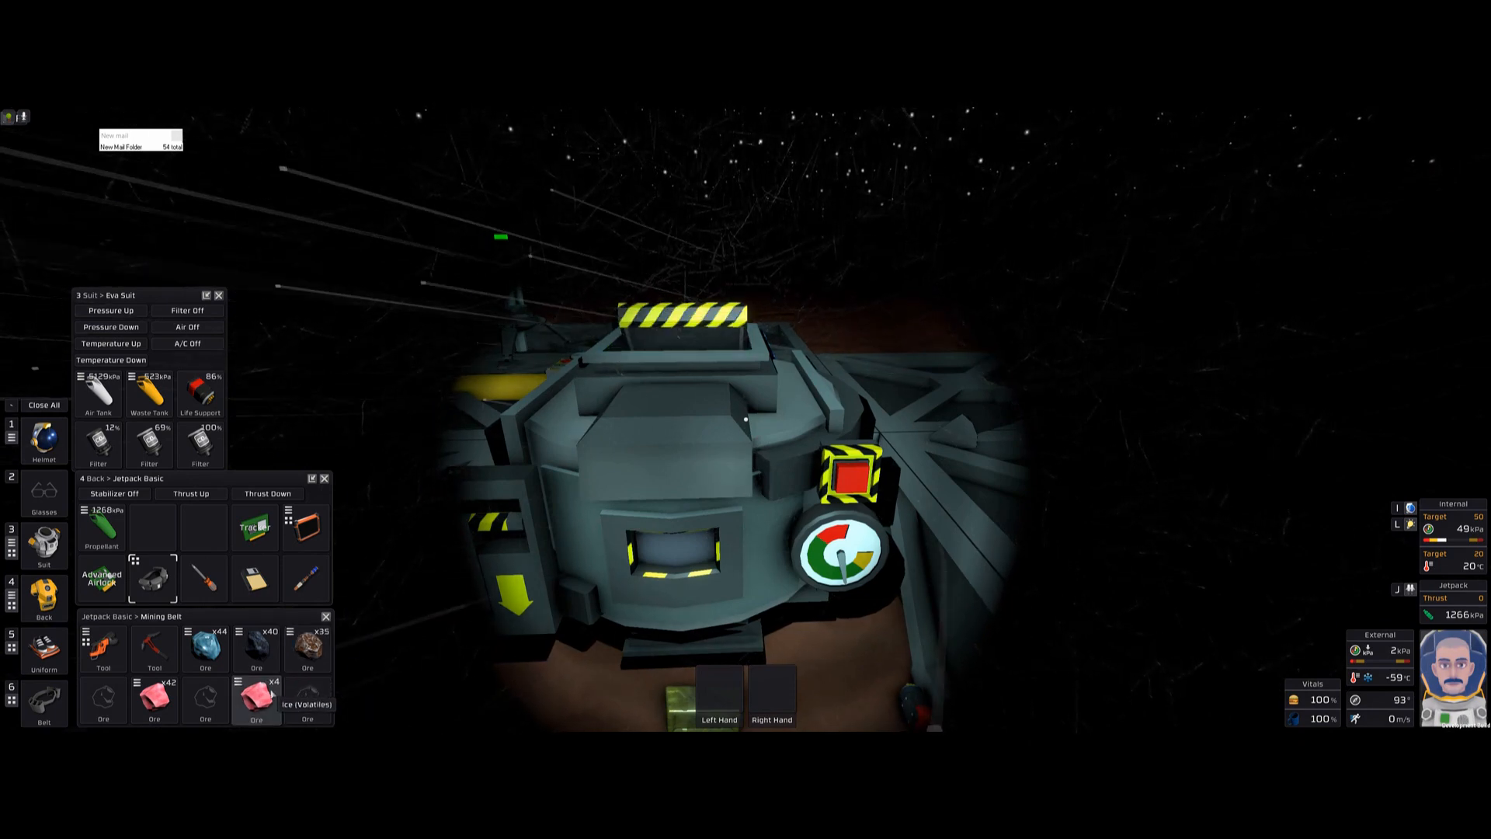
pyautogui.click(670, 337)
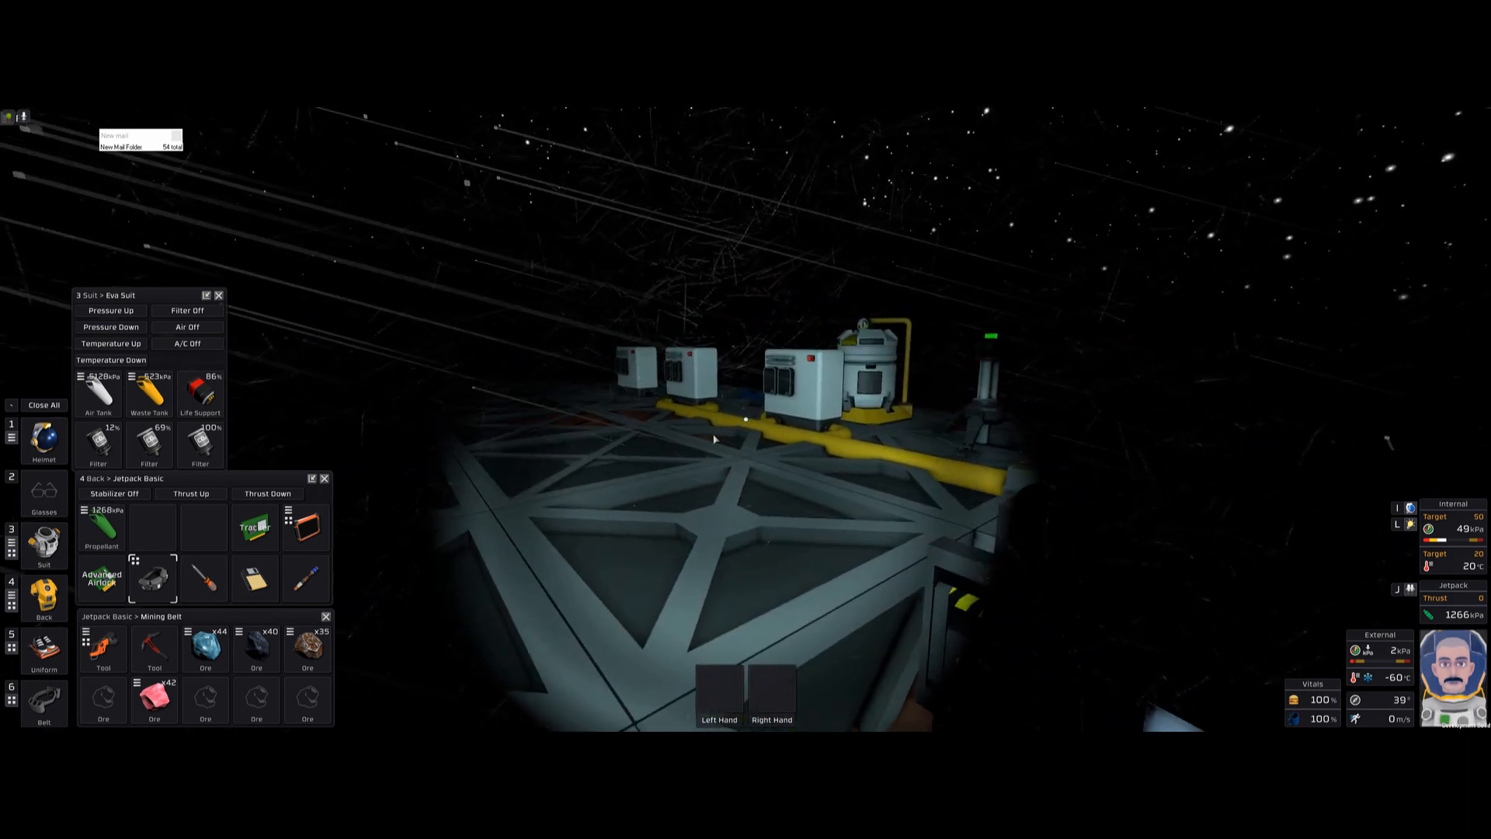
pyautogui.moveTo(311, 646); pyautogui.dragTo(718, 687)
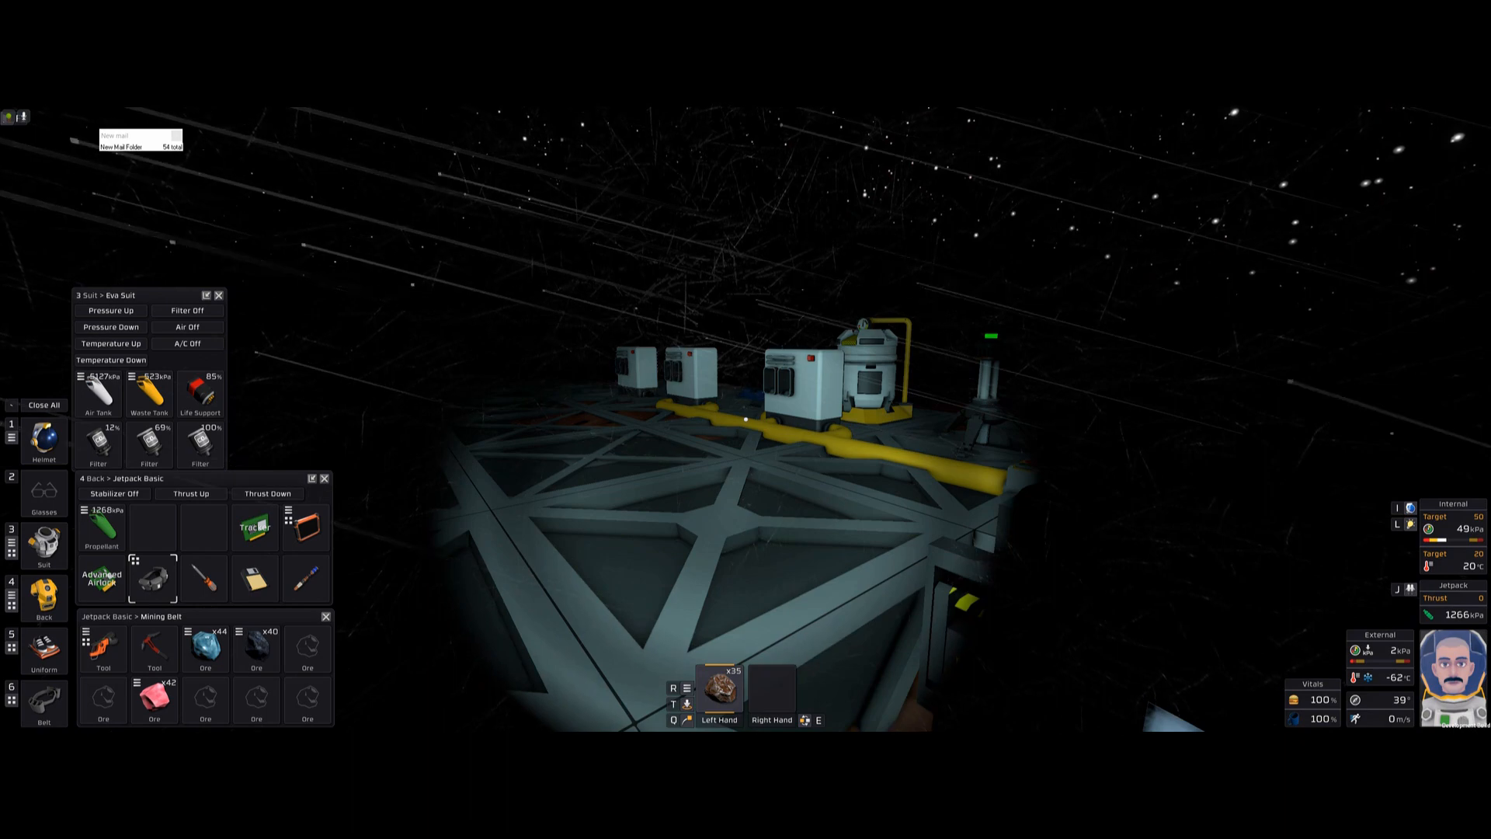
# Step: Split three iron ore into the other hand and store them on the belt, taking coal
pyautogui.press('r')
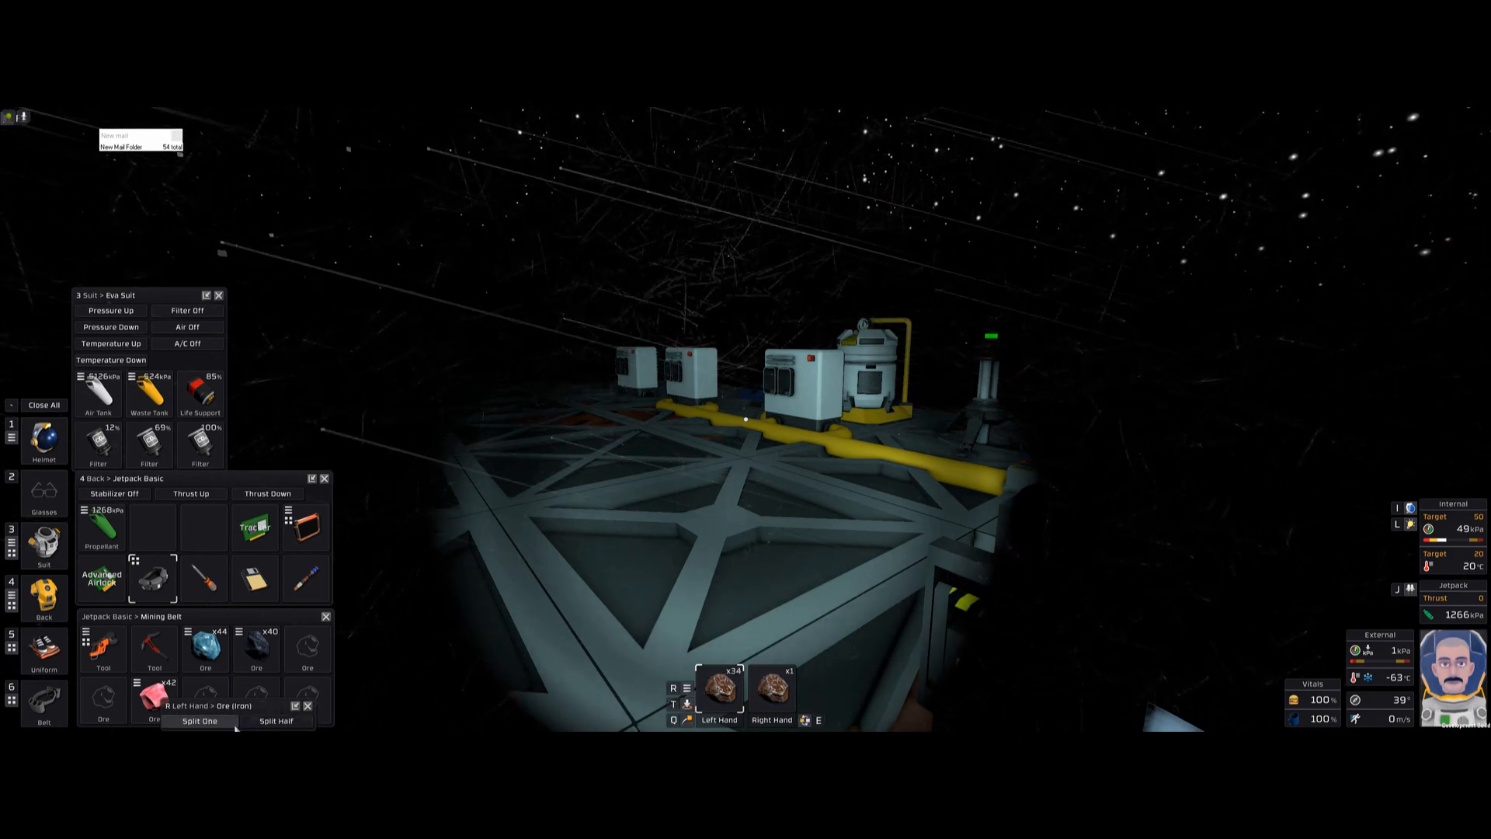
pyautogui.click(236, 722)
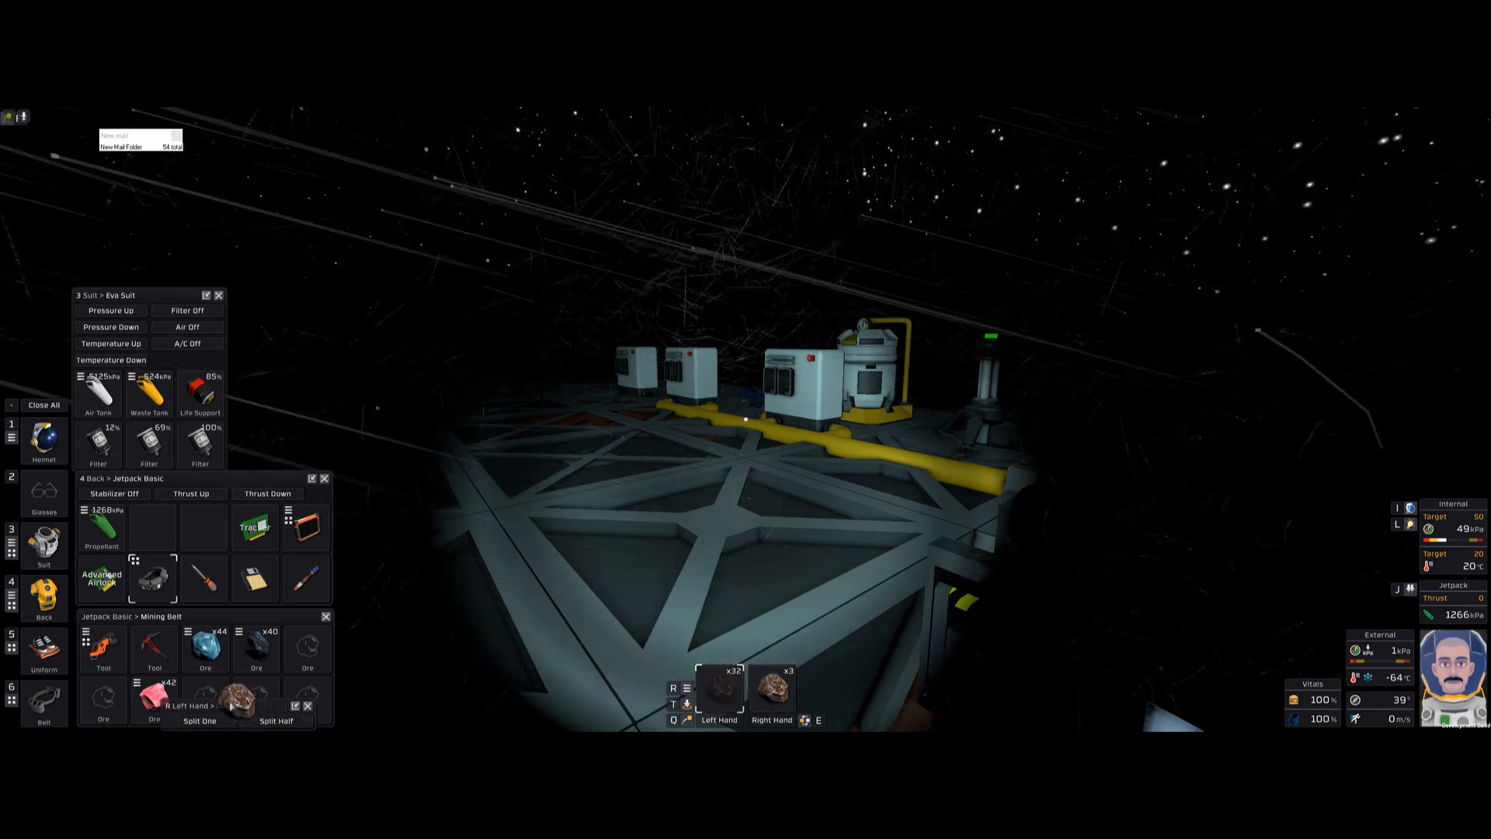
pyautogui.moveTo(716, 697); pyautogui.dragTo(307, 699)
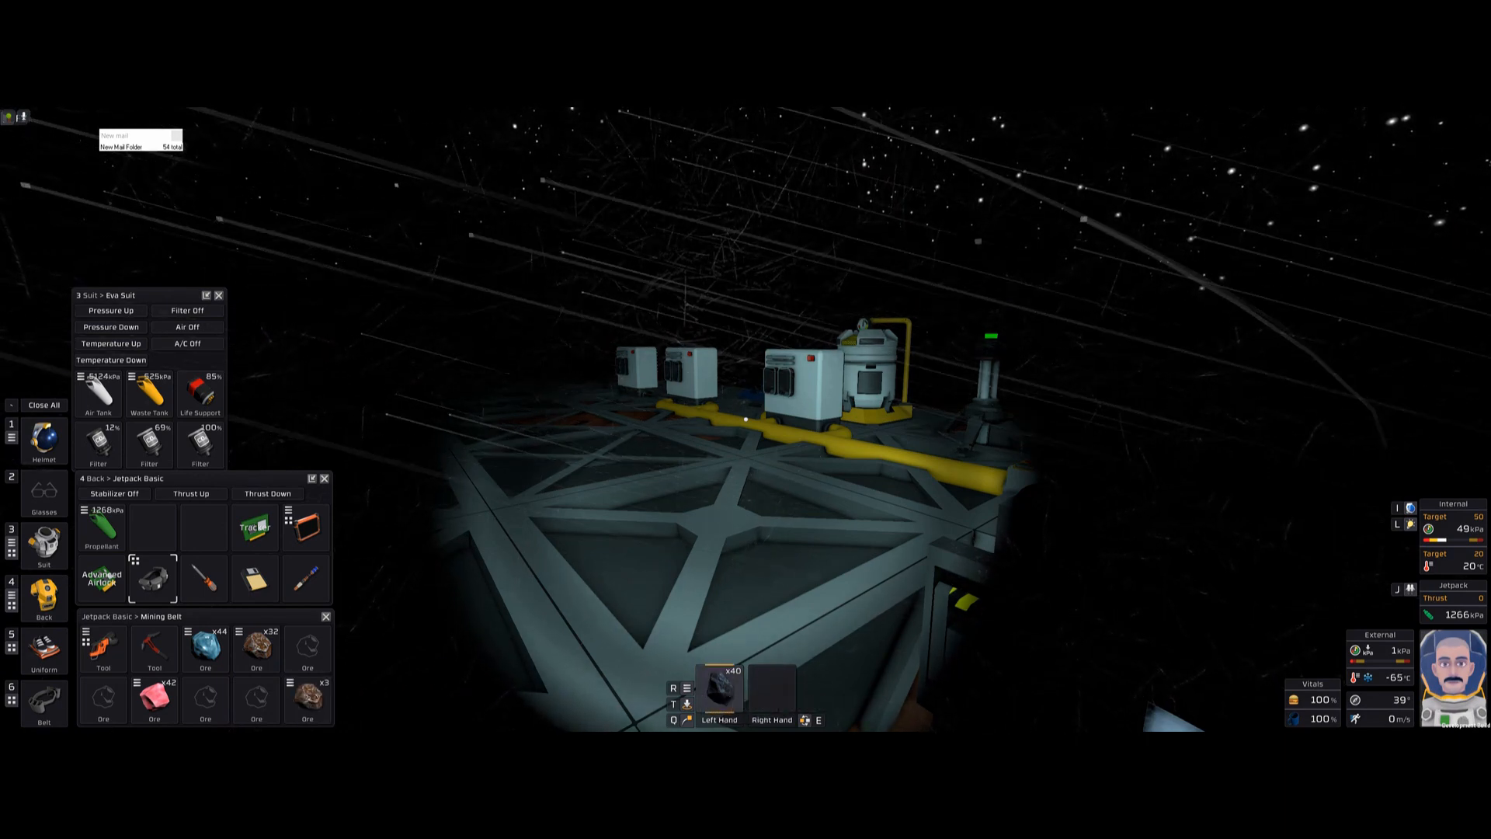
# Step: Split a single coal into the other hand and pull the three iron ore off the belt
pyautogui.rightClick(720, 689)
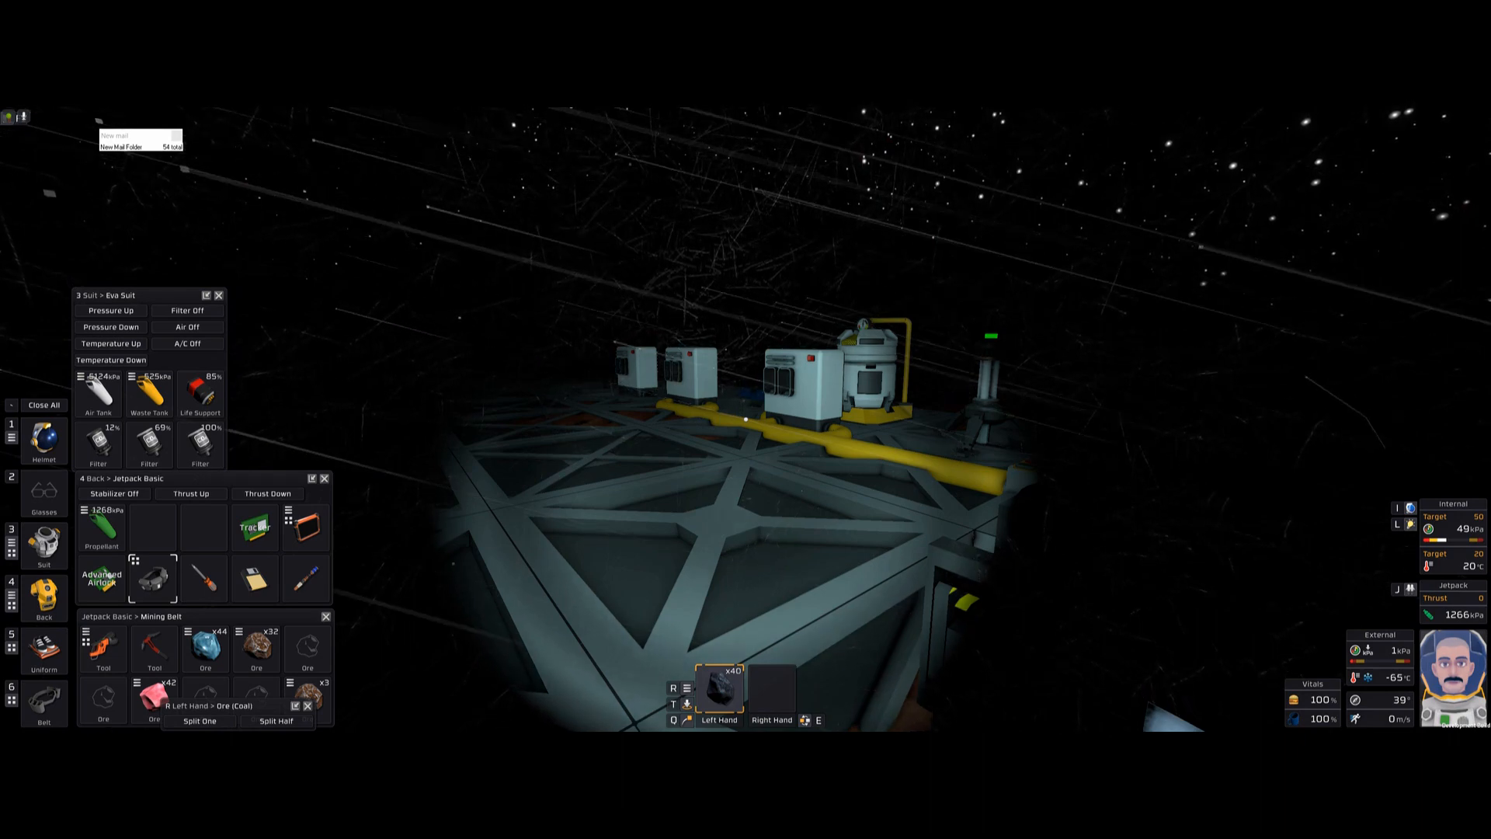
pyautogui.click(199, 720)
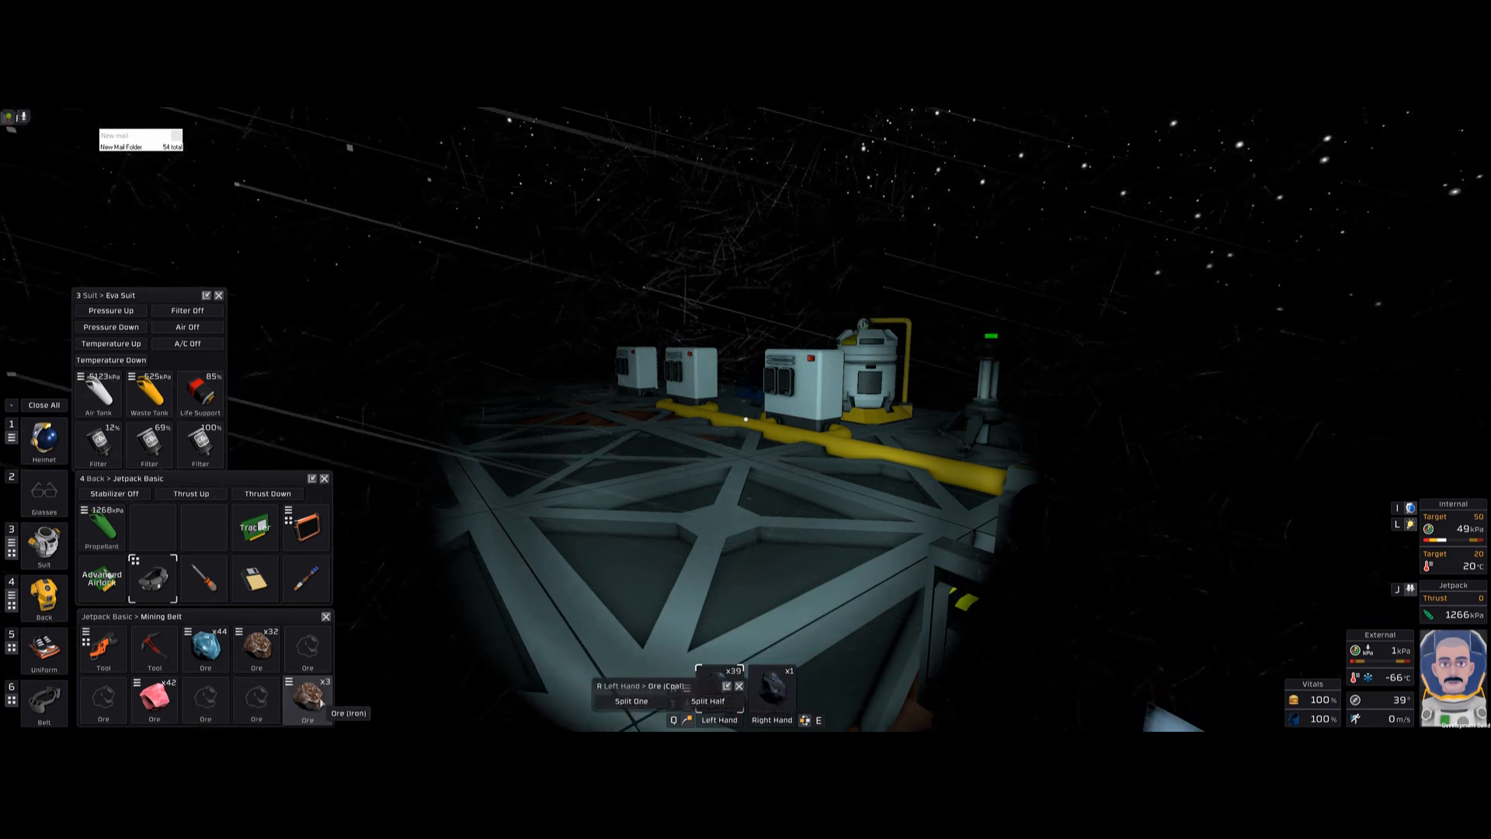
pyautogui.moveTo(308, 695); pyautogui.dragTo(663, 688)
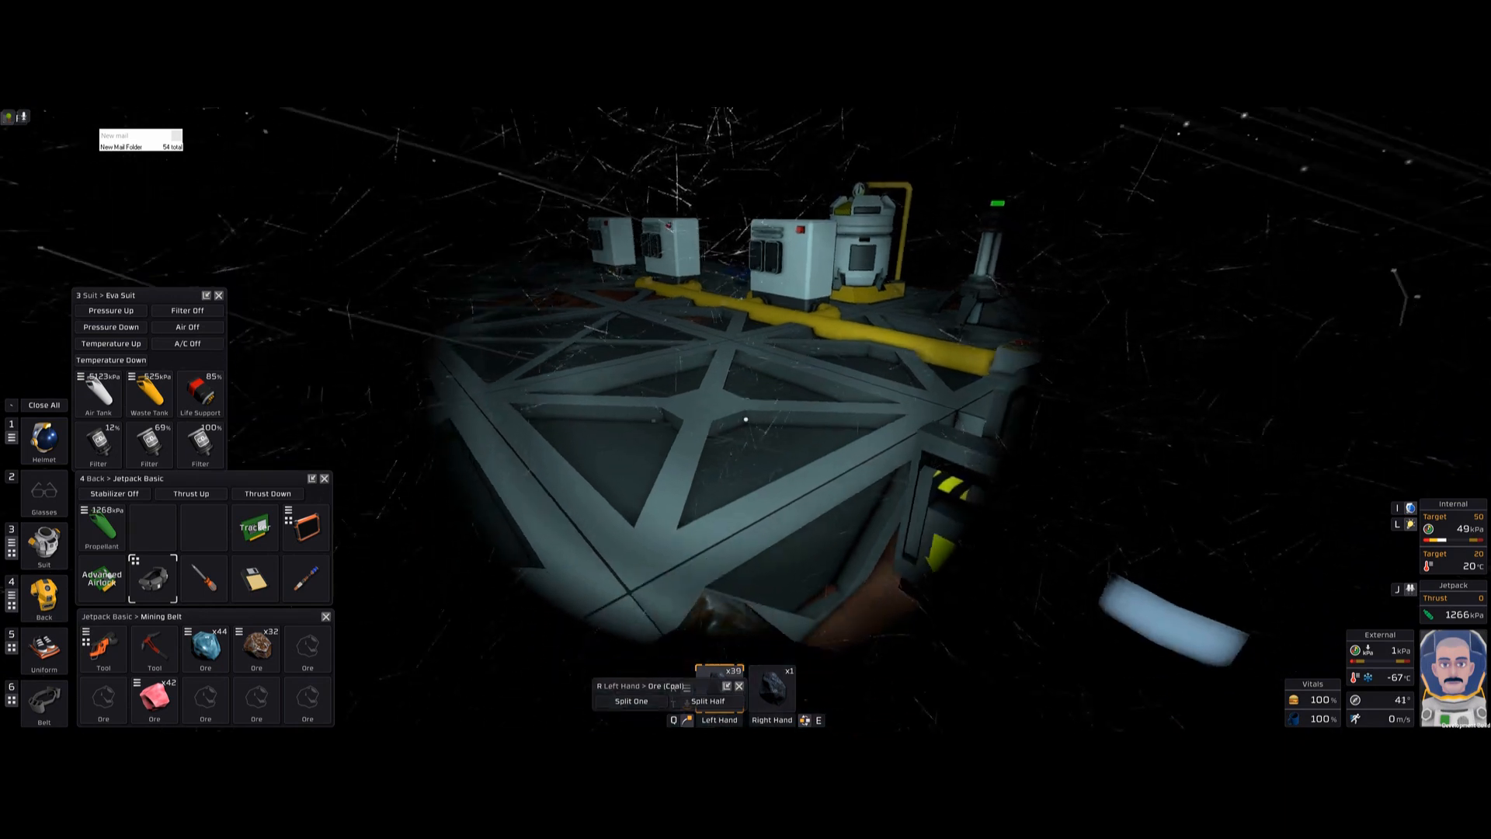
# Step: Drop the three iron ore and pick them back up into hand
pyautogui.click(746, 417)
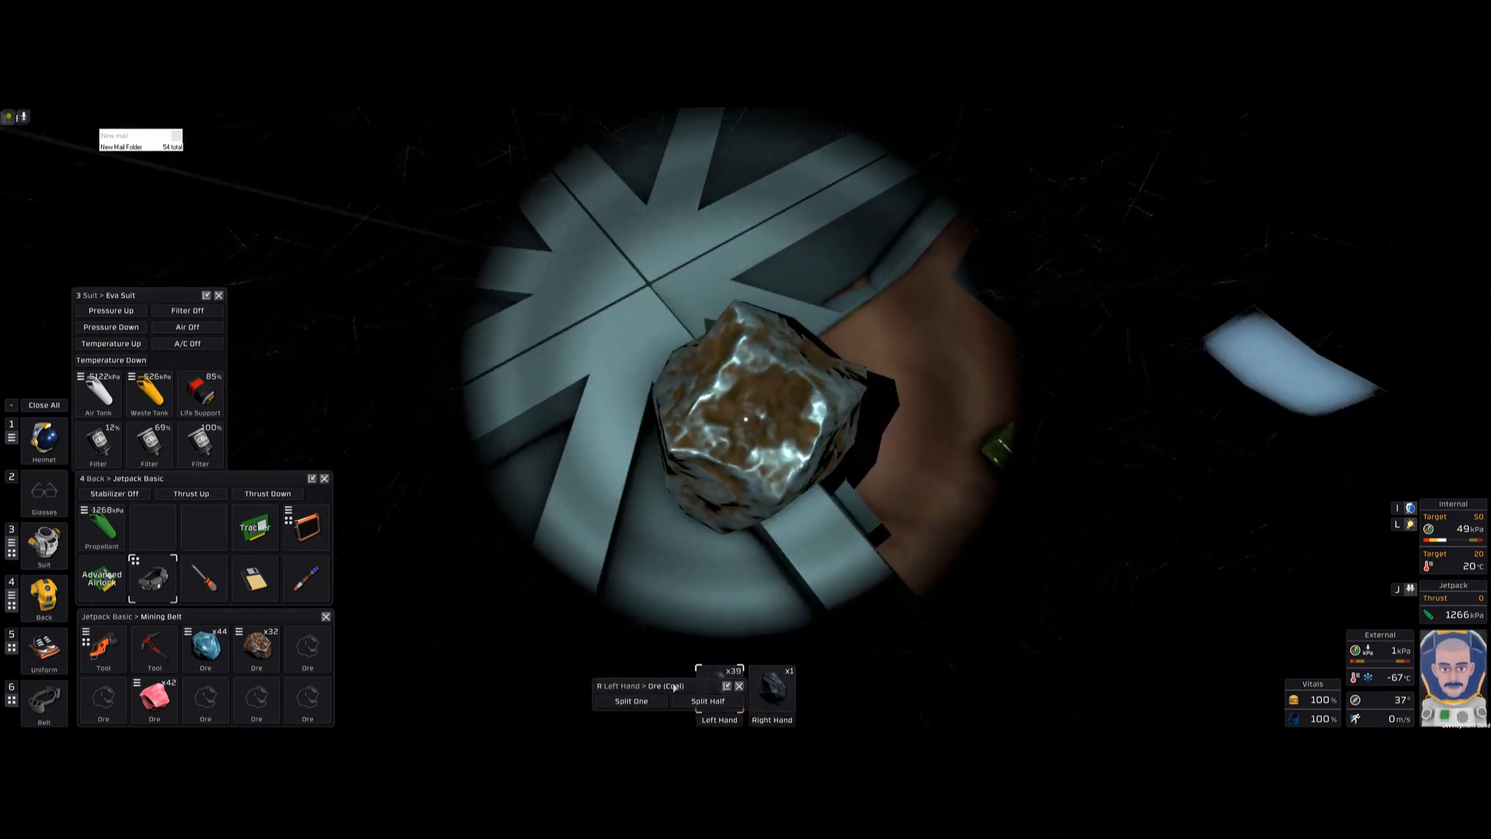
pyautogui.click(738, 688)
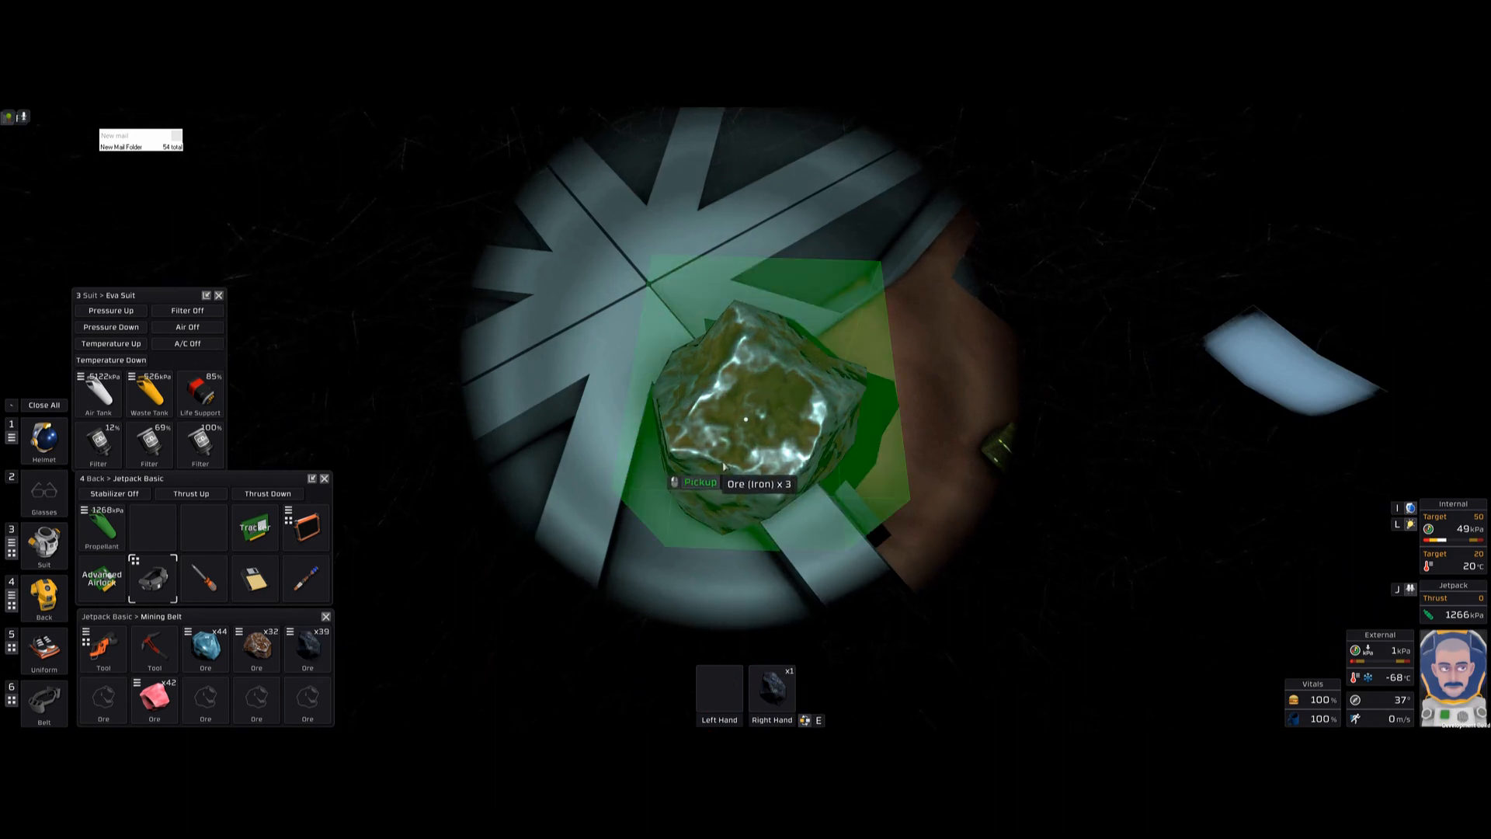
pyautogui.press('f')
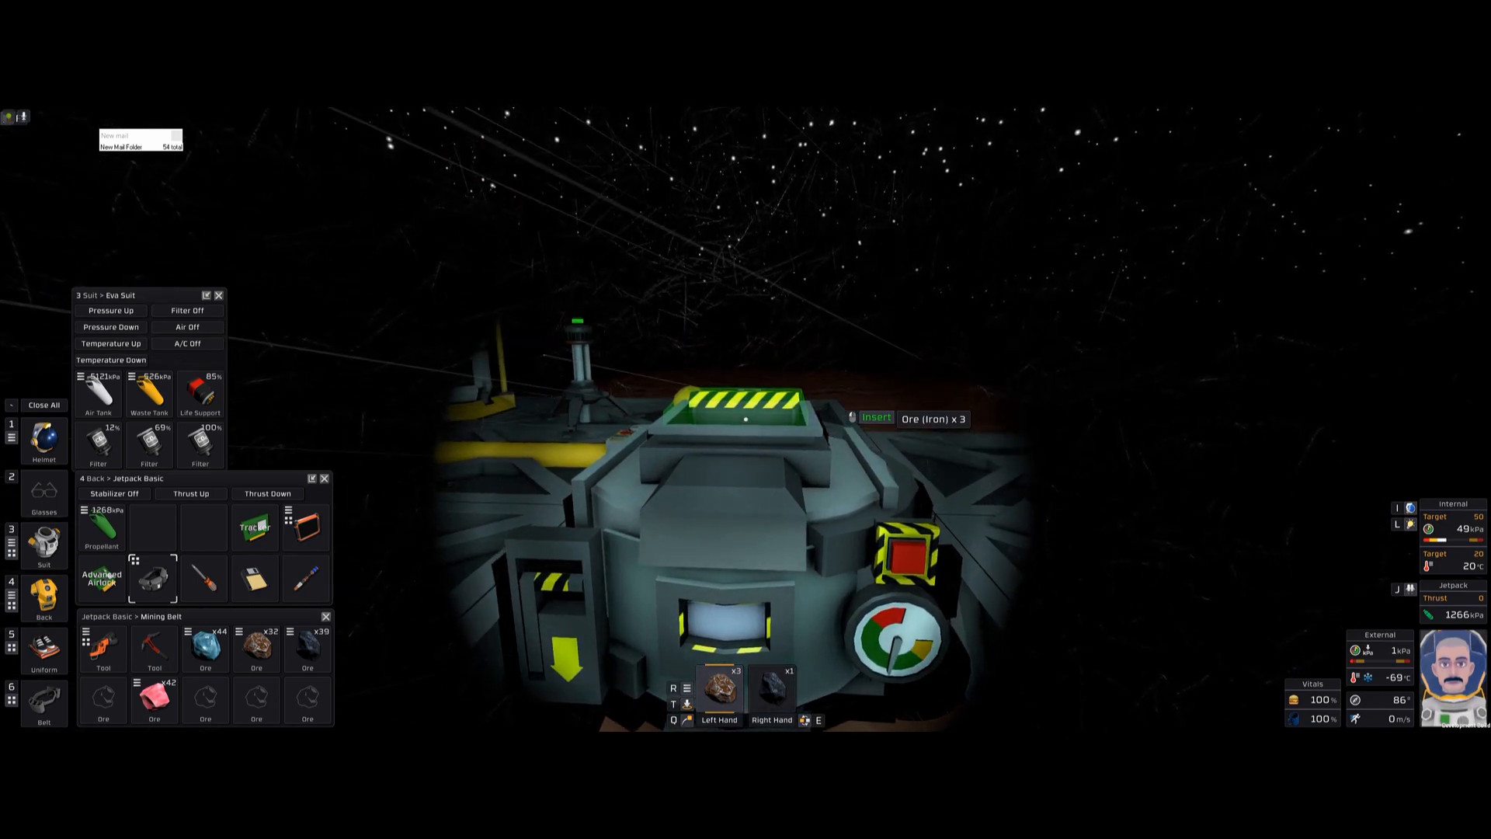
# Step: Insert the three iron ore and then the single coal into the furnace
pyautogui.click(746, 418)
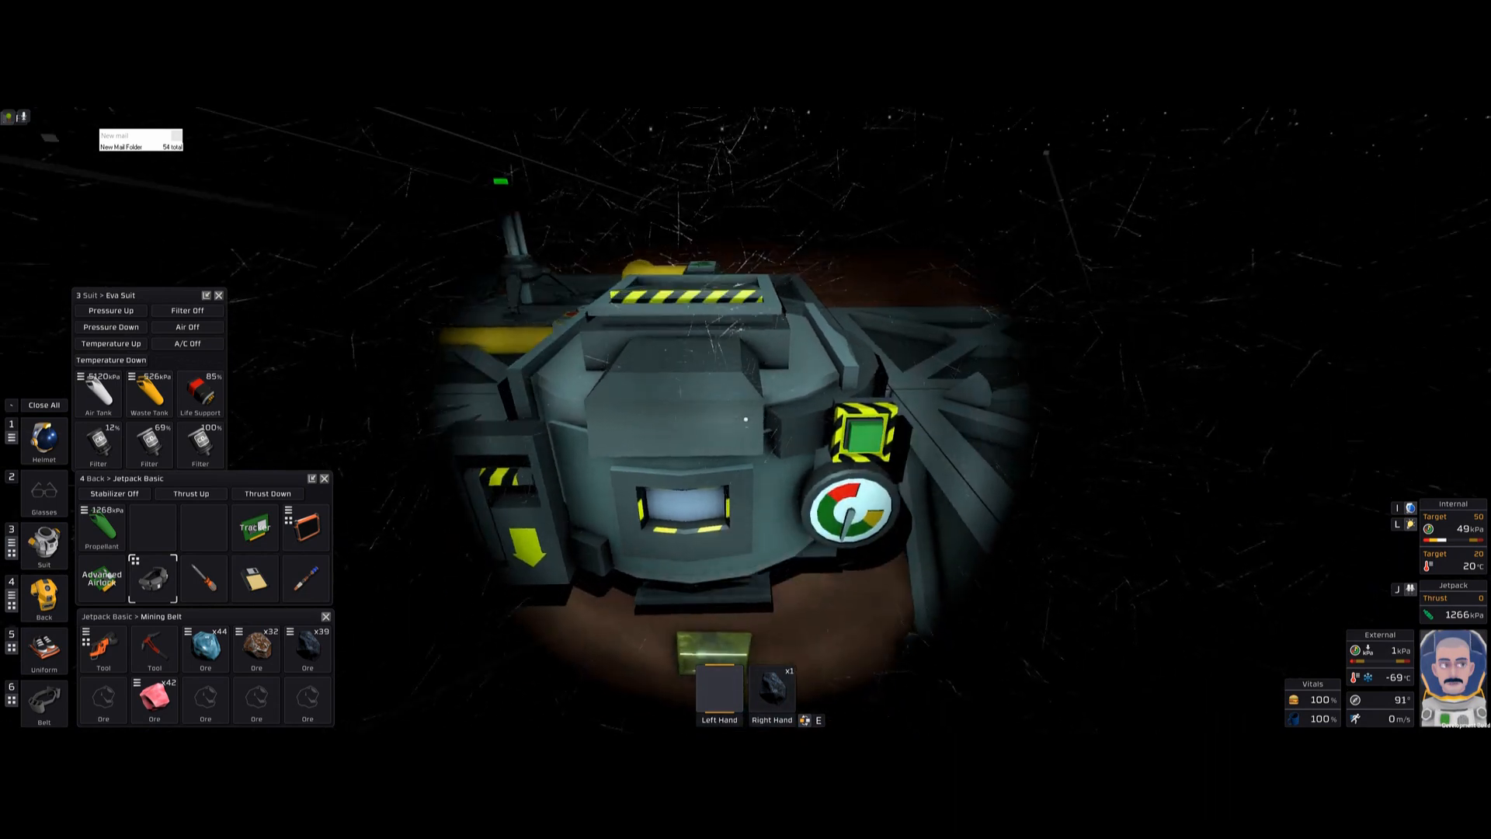
pyautogui.press('e')
pyautogui.click(745, 418)
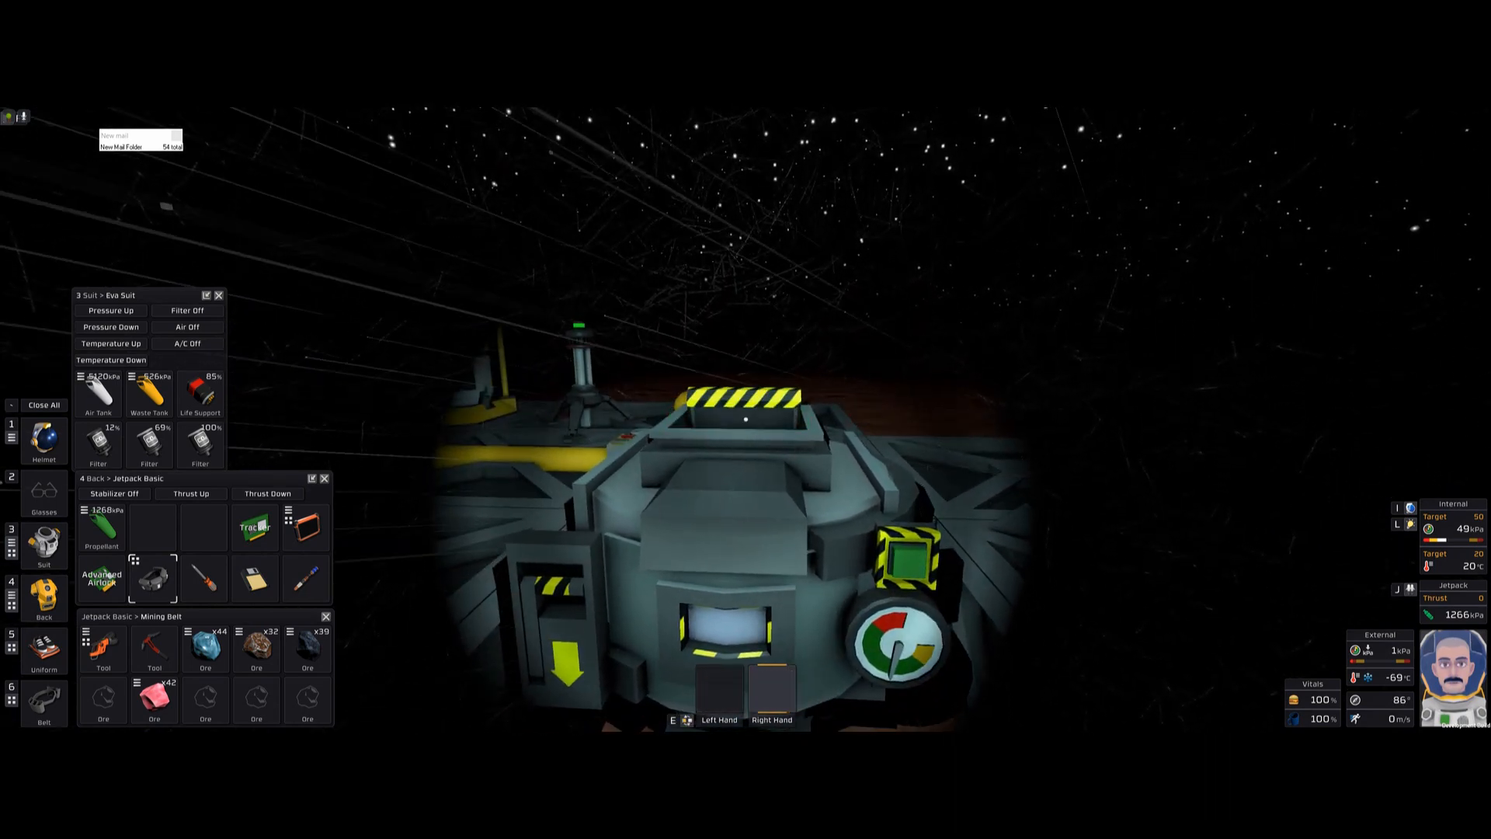
pyautogui.press('d')
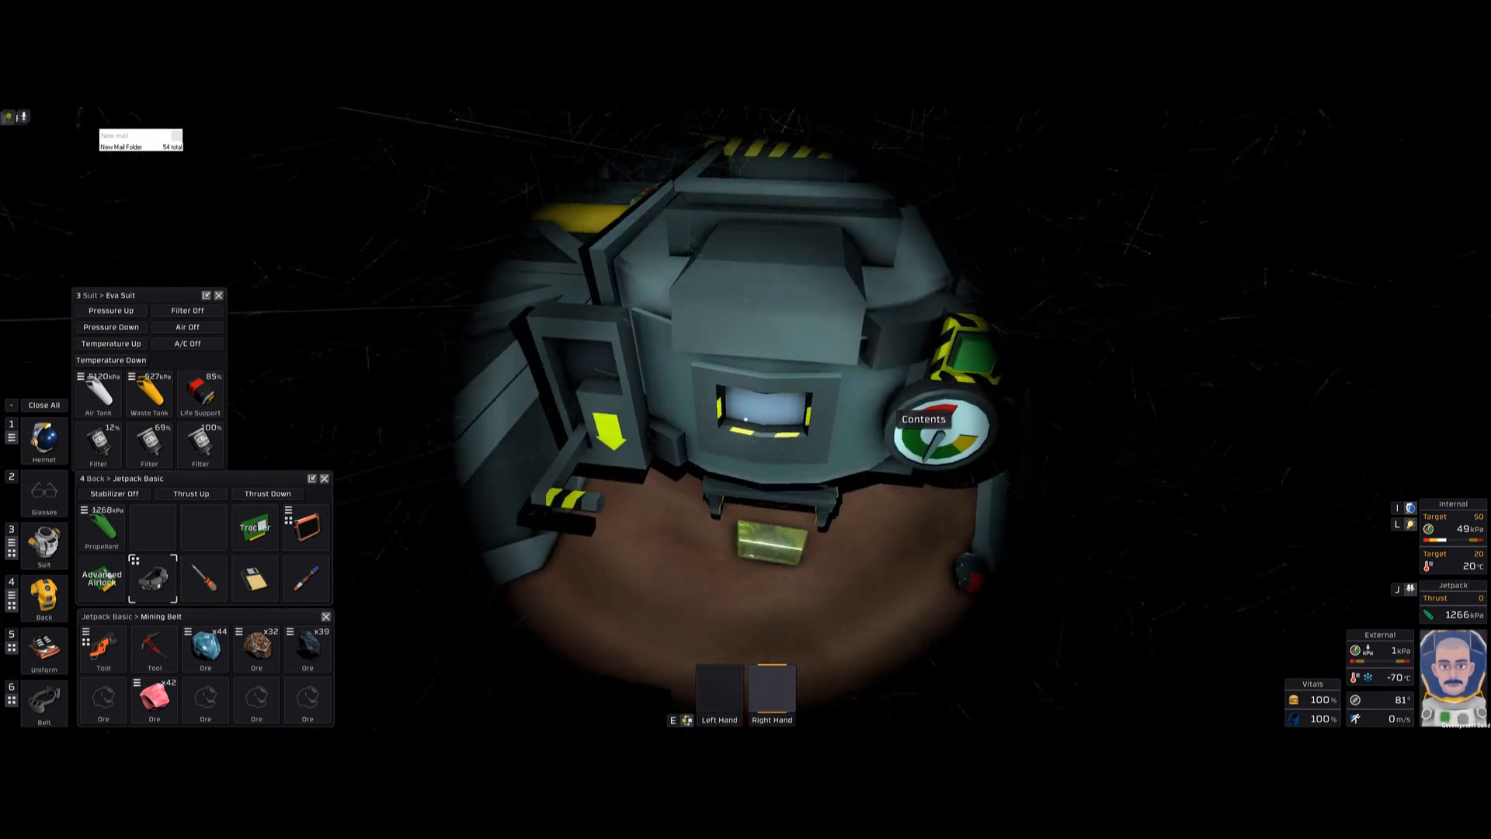